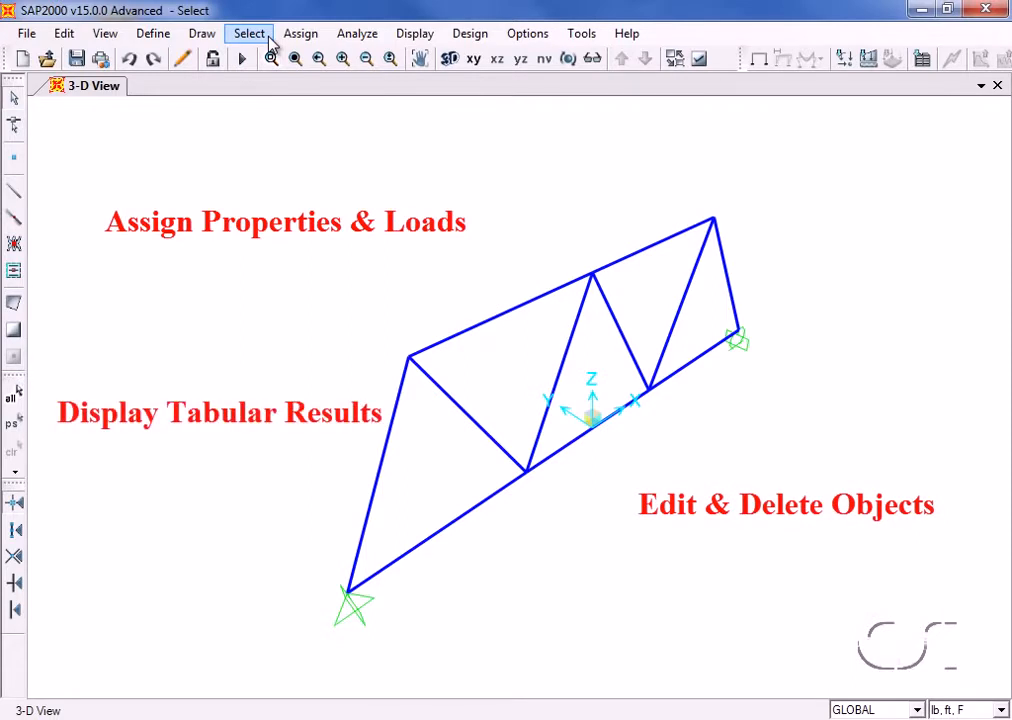
Select the truss's right-hand top chord member individually with the Pointer/Window selection method.
left_click(268, 40)
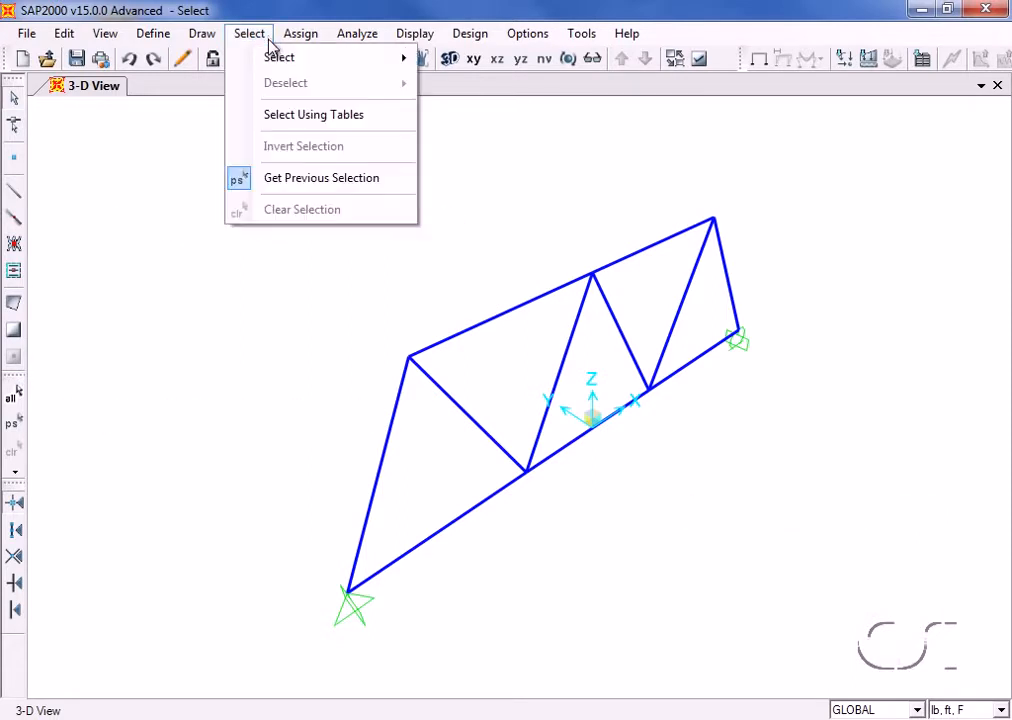
mouse_move(278, 59)
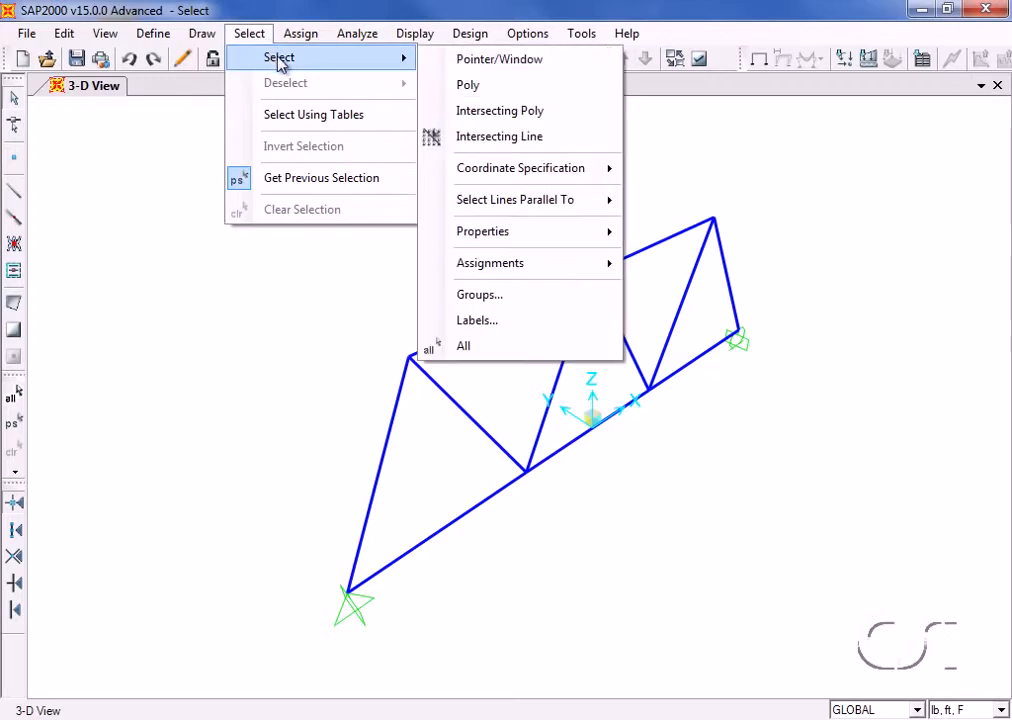
left_click(556, 63)
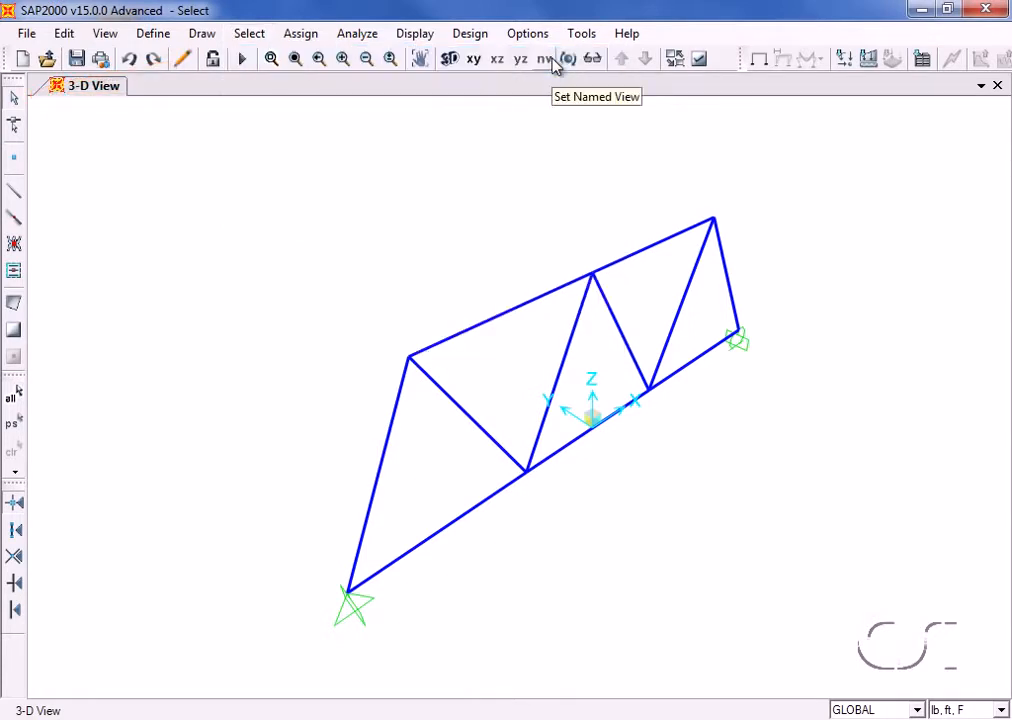
left_click(664, 245)
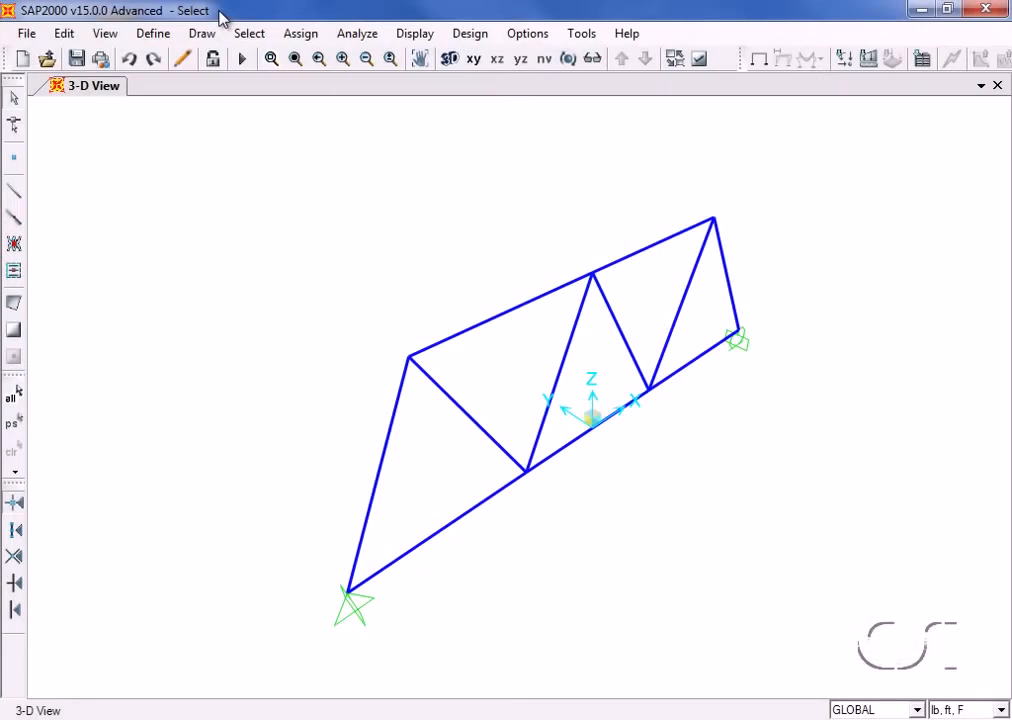
Select the truss's upper-left joint by drawing a left-to-right Pointer/Window selection box around it.
left_click(250, 33)
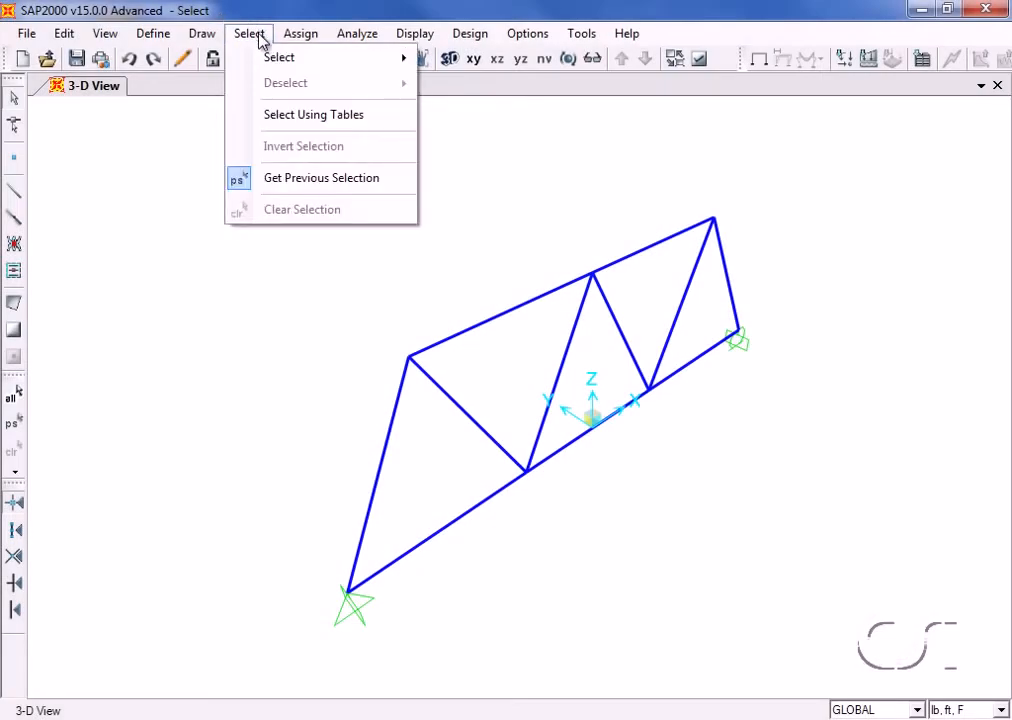
mouse_move(285, 60)
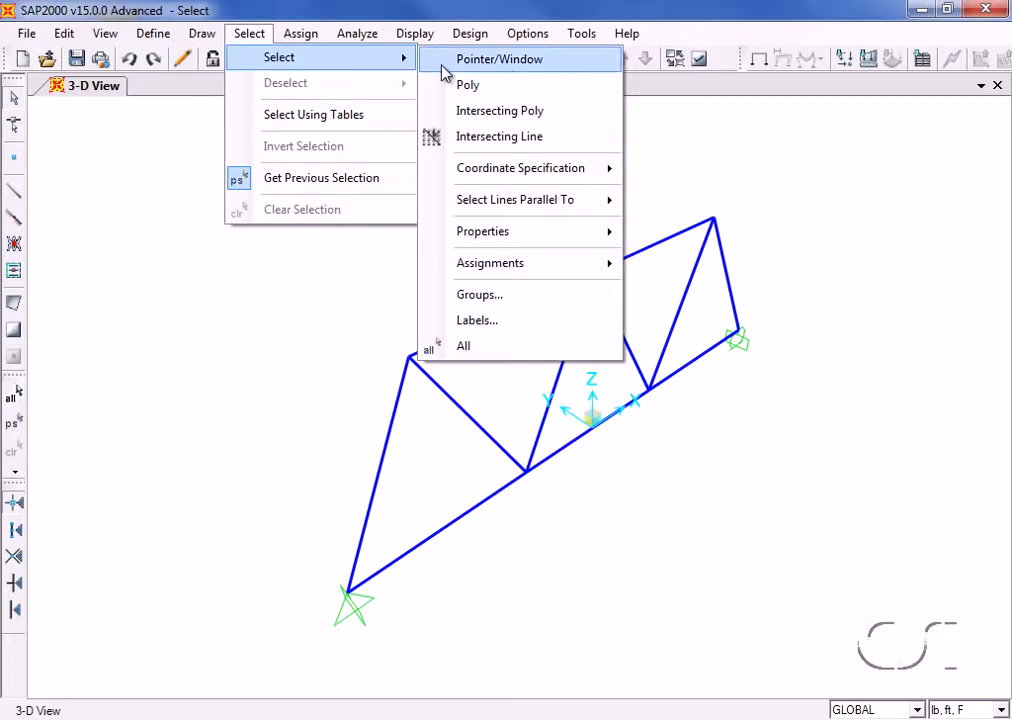
left_click(502, 60)
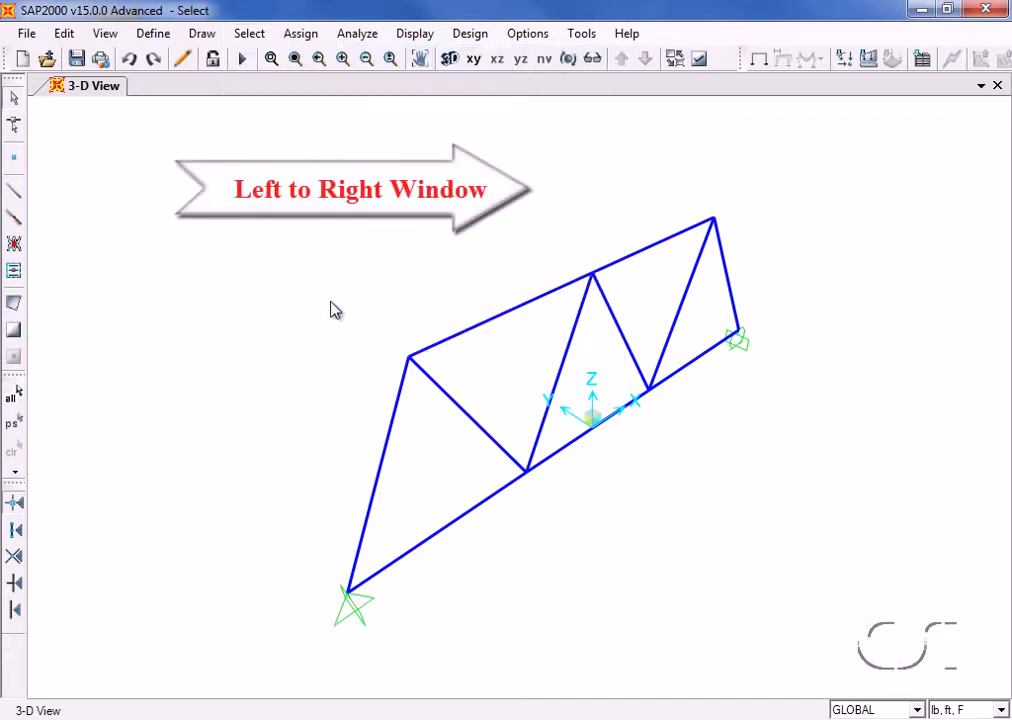
left_click_drag(329, 302, 453, 403)
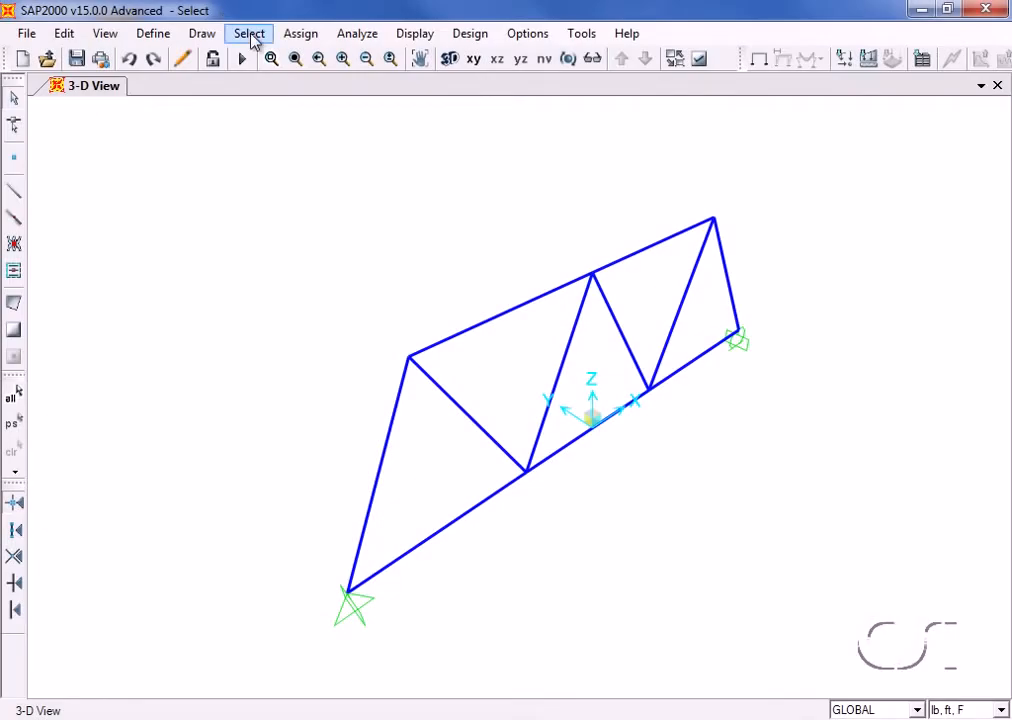
Select the upper-left joint and the members meeting there with a right-to-left Pointer/Window selection box.
left_click(250, 36)
mouse_move(264, 62)
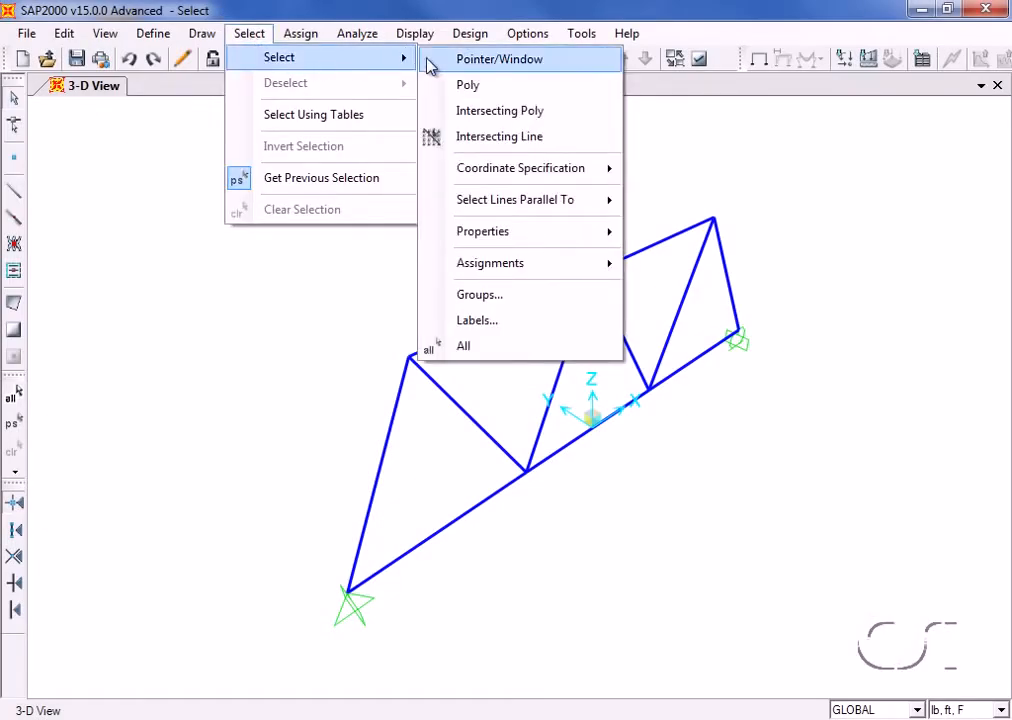
left_click(480, 61)
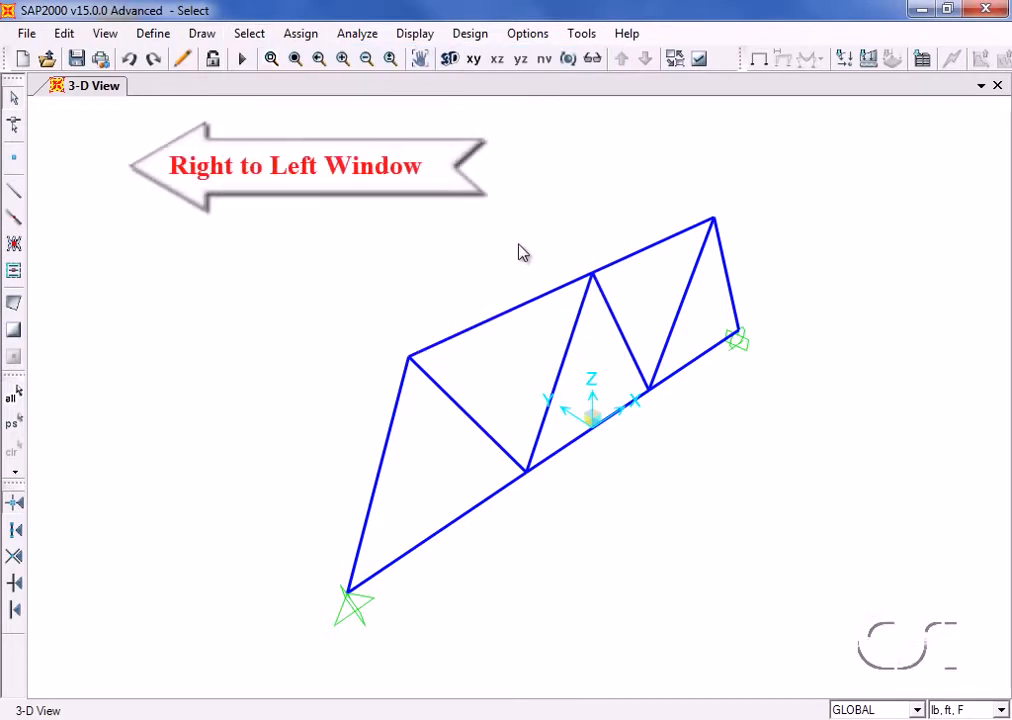
left_click_drag(518, 244, 343, 432)
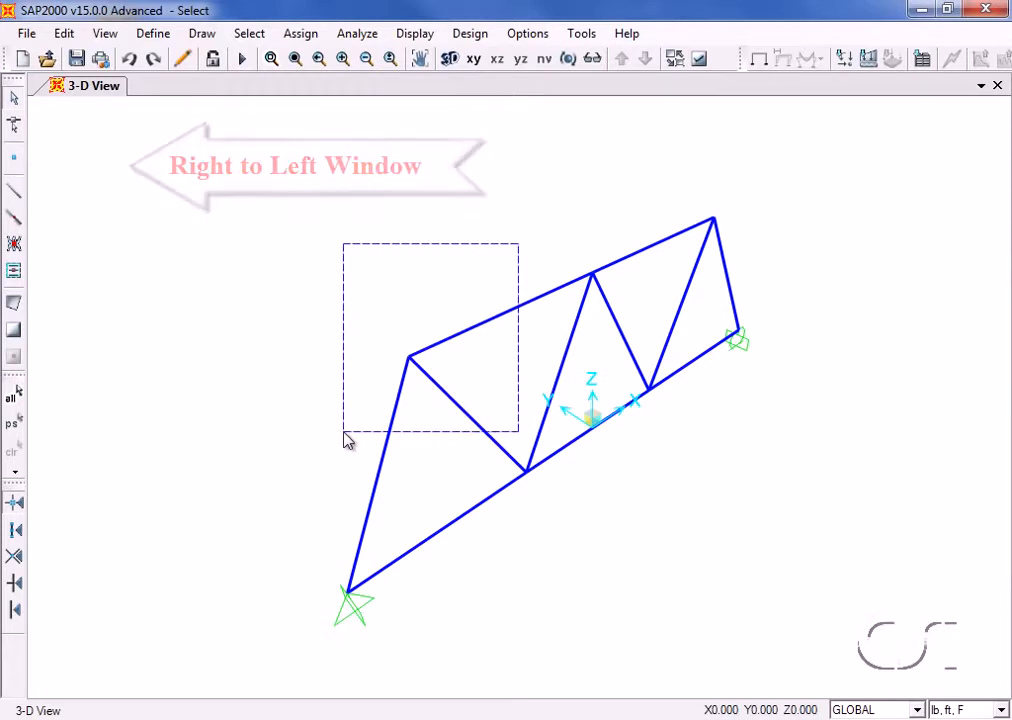
left_click_drag(343, 432, 344, 433)
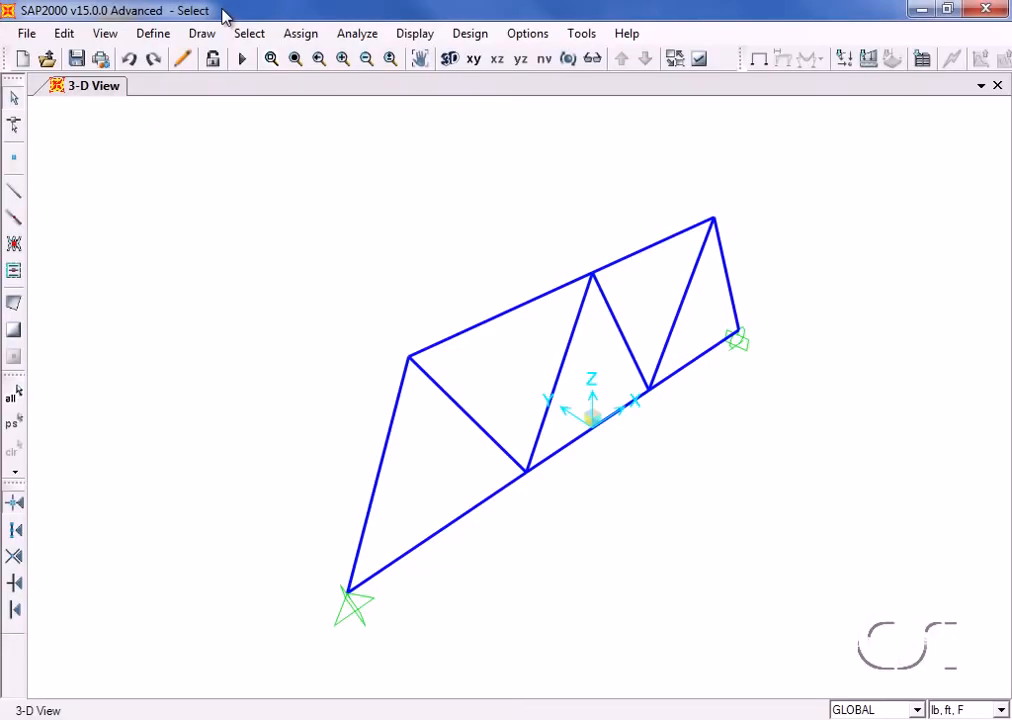
Use Poly selection to enclose the left end post and both of its joints in a closed polygon.
left_click(250, 36)
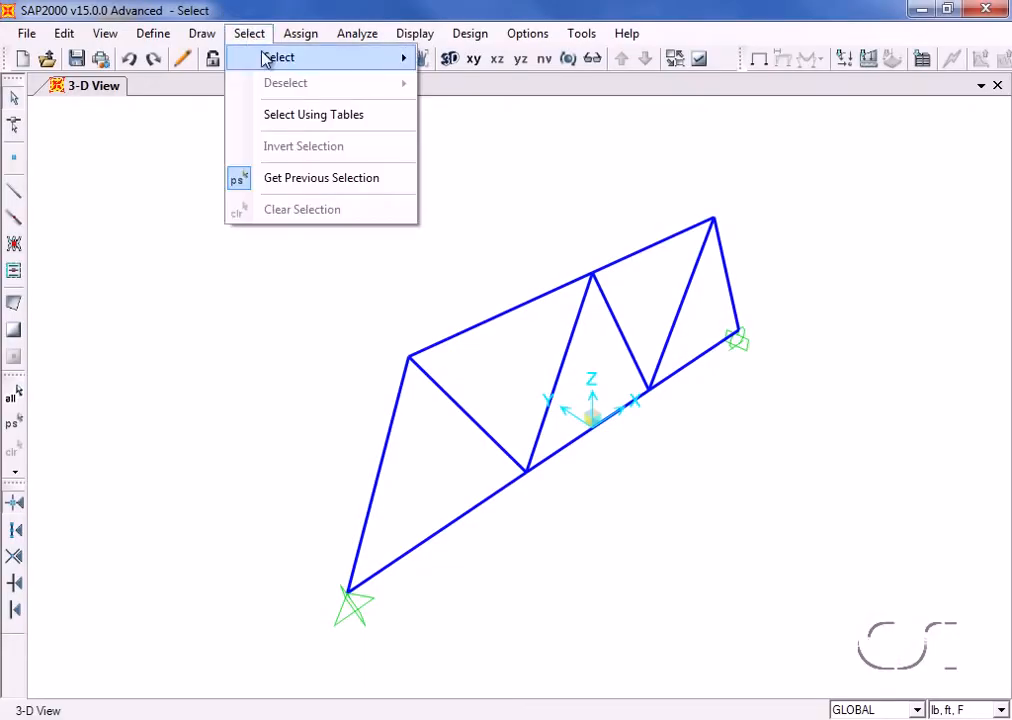
mouse_move(265, 58)
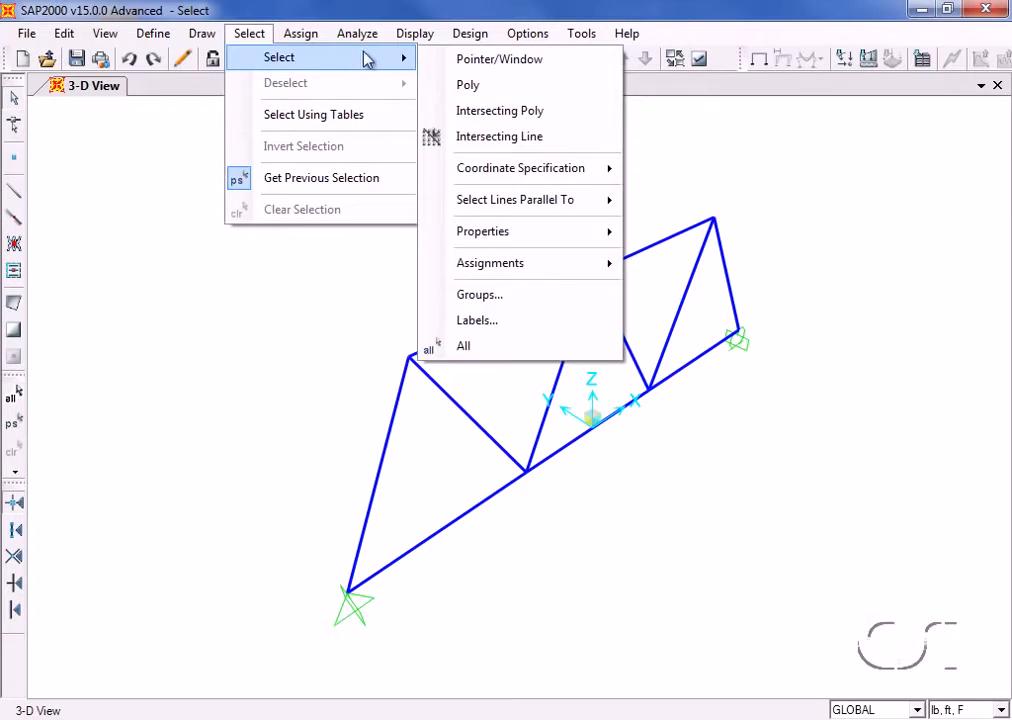
left_click(508, 88)
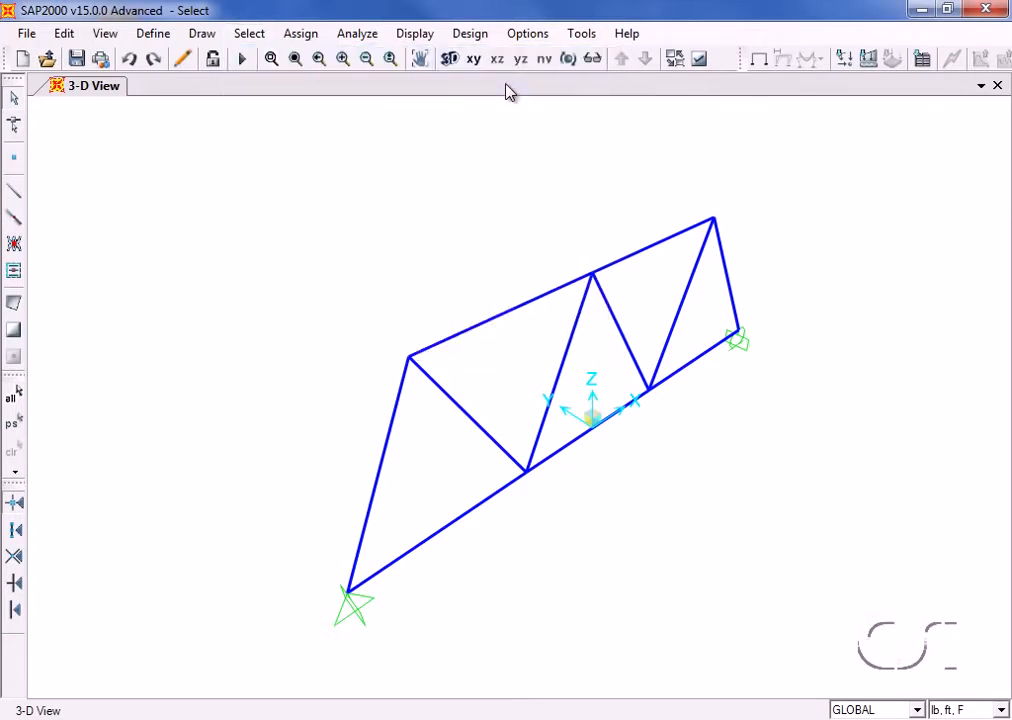
left_click(488, 272)
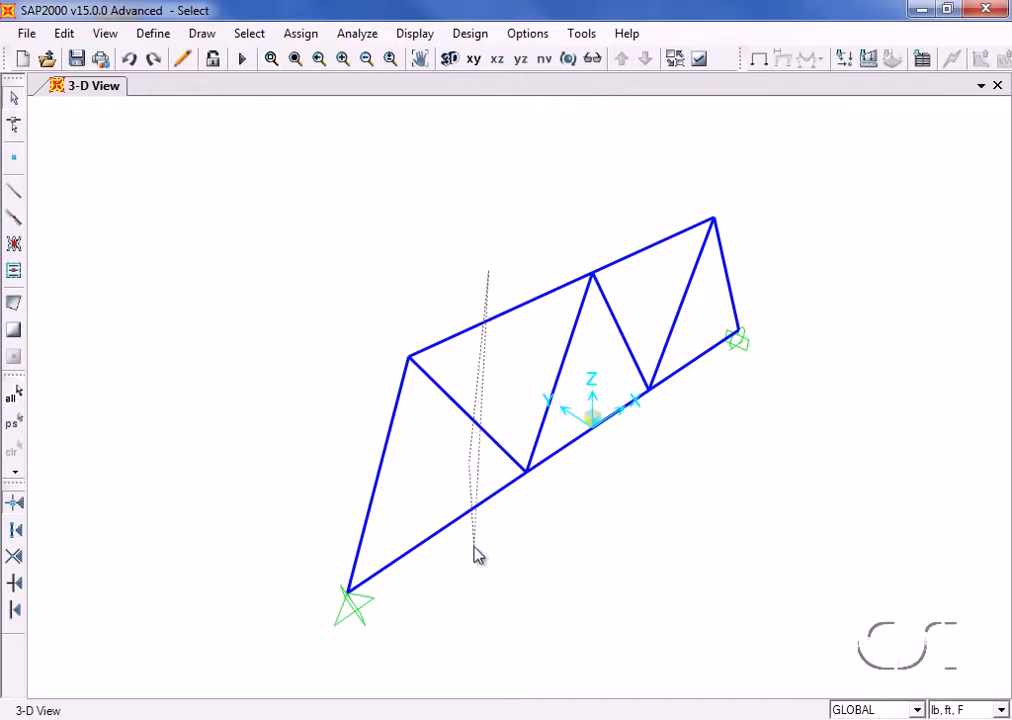
left_click(476, 588)
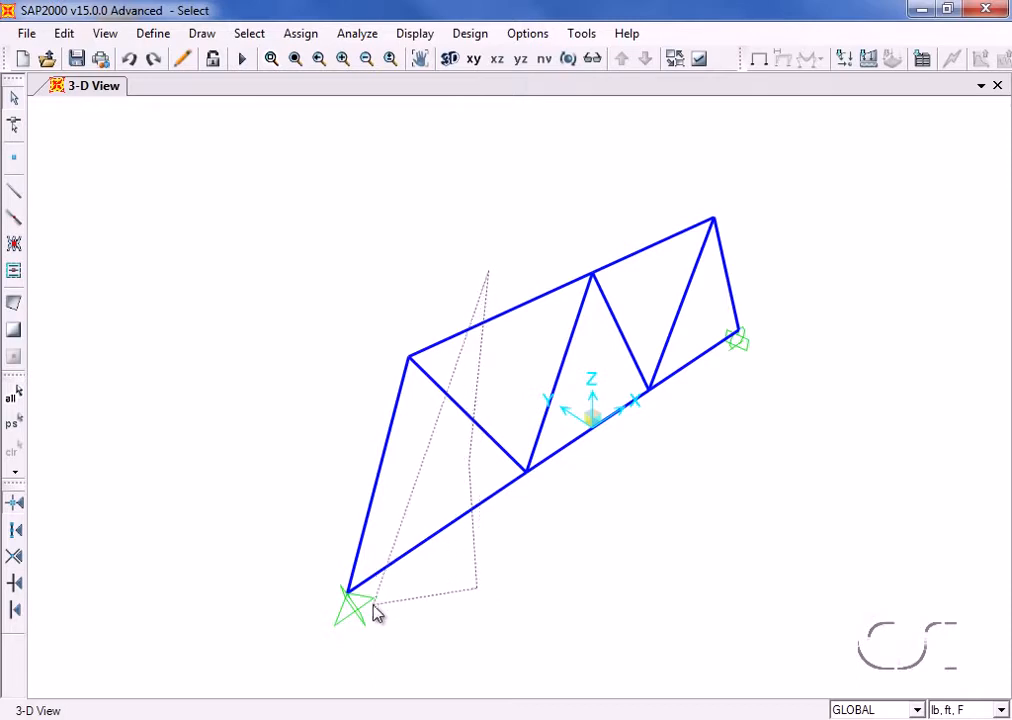
left_click(301, 605)
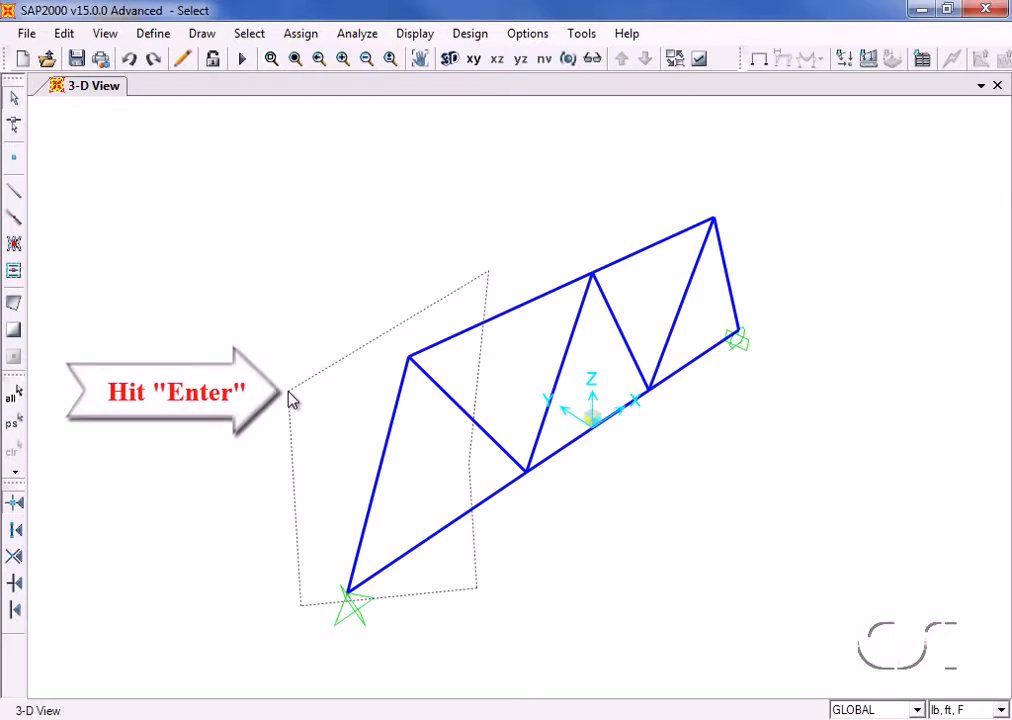
key("Return")
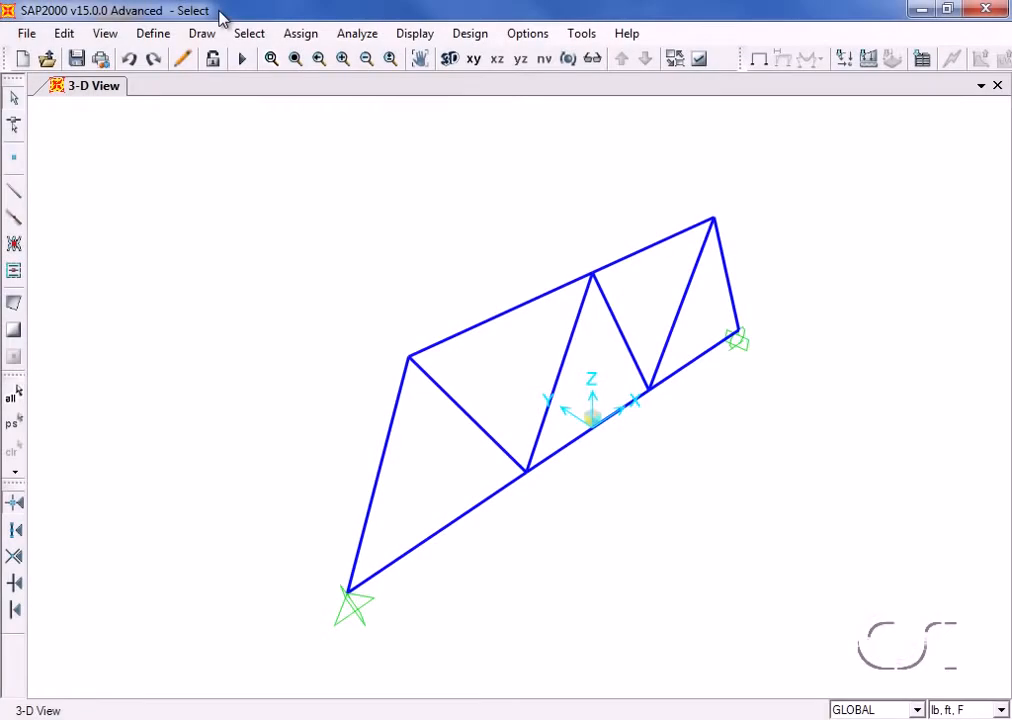
Use Intersecting Poly selection around the truss's left end, crossing the adjoining top chord, diagonal and bottom chord members.
left_click(246, 35)
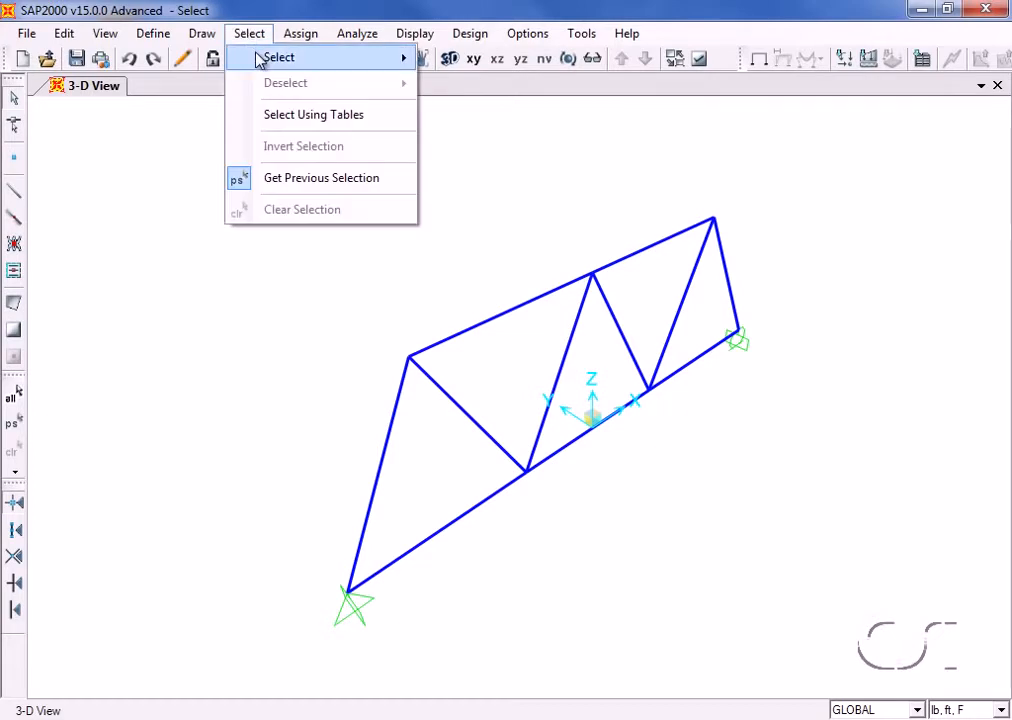
mouse_move(398, 60)
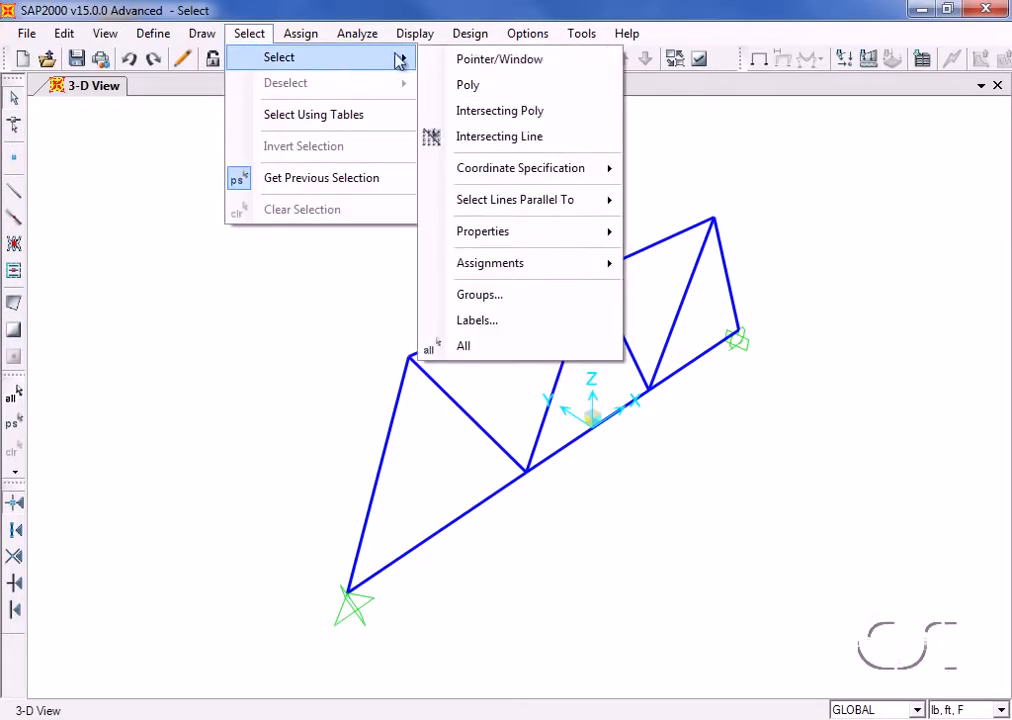
left_click(580, 112)
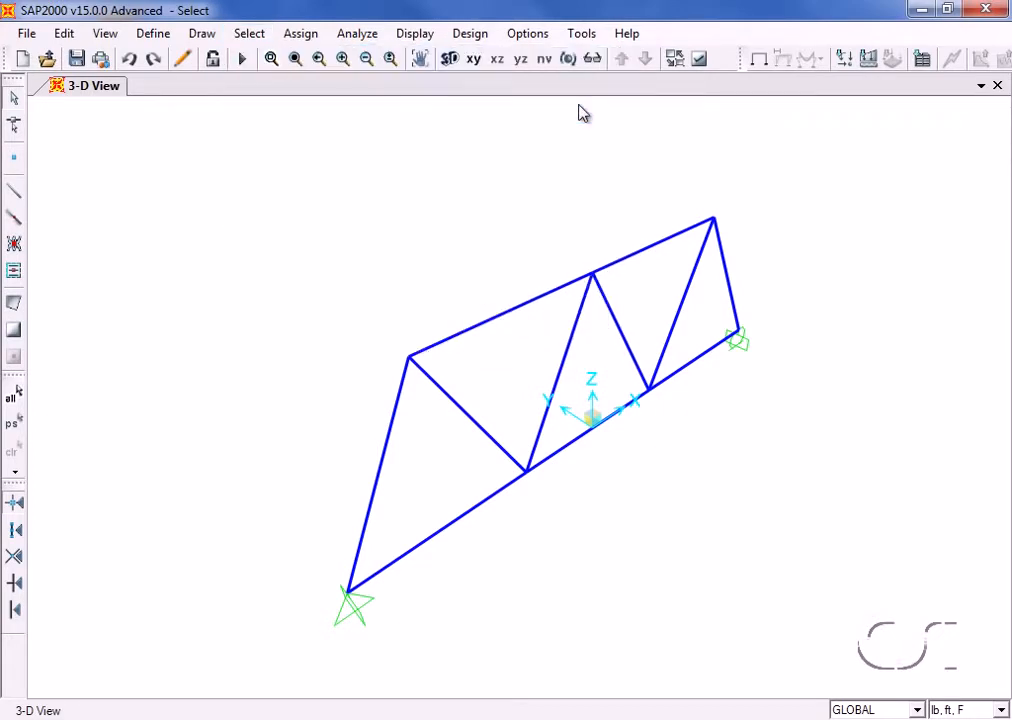
left_click(502, 277)
left_click(501, 379)
left_click(460, 468)
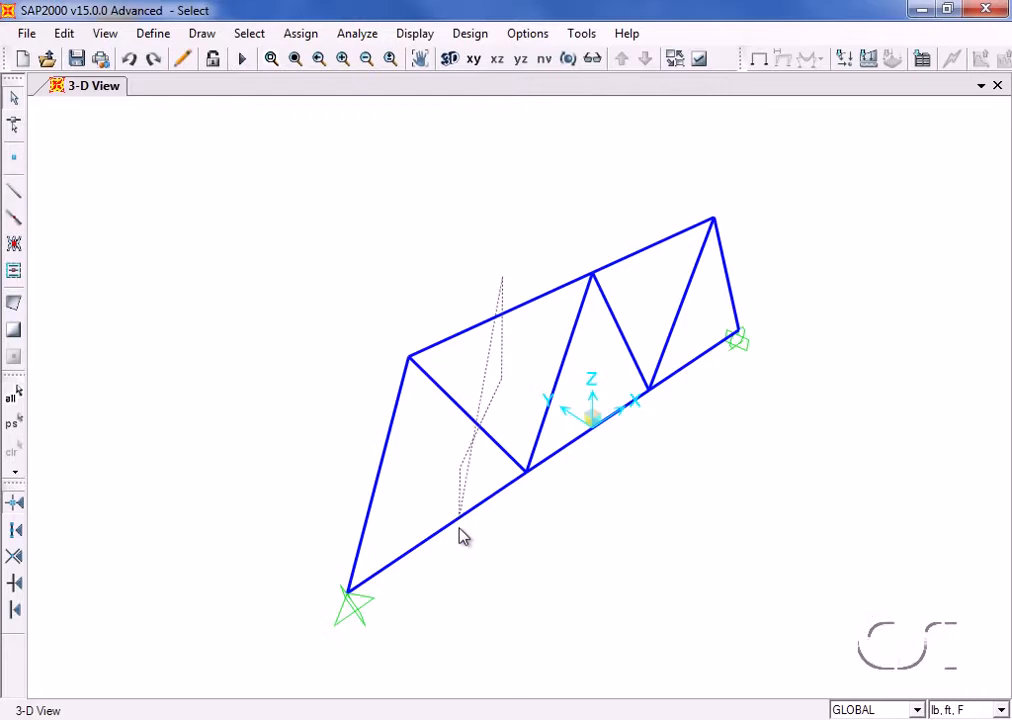
left_click(455, 600)
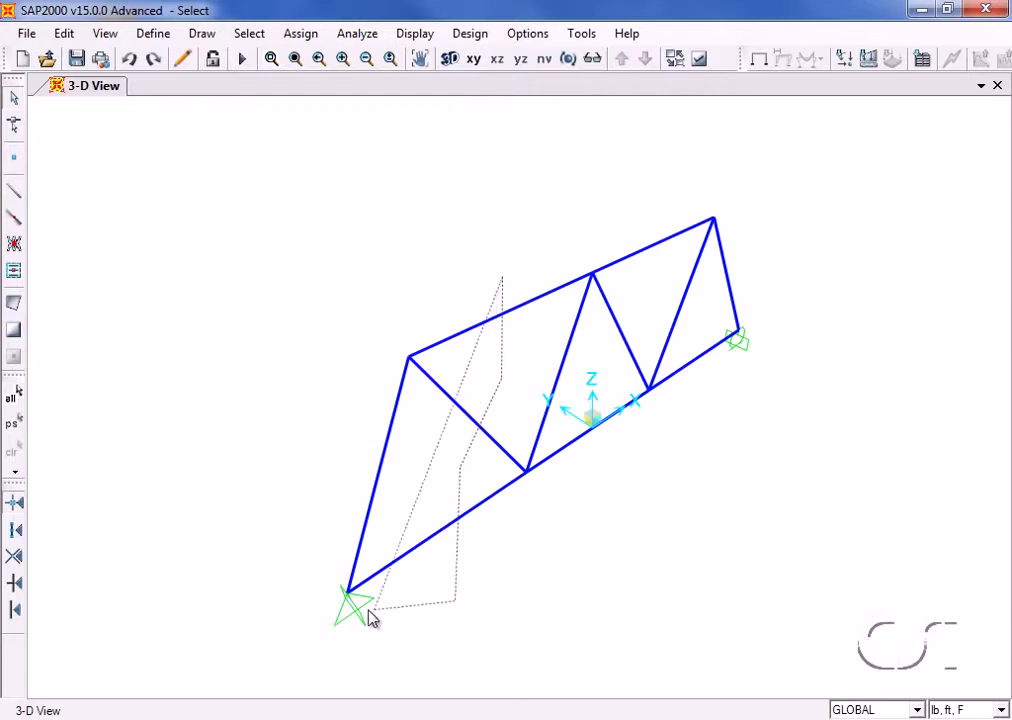
left_click(306, 611)
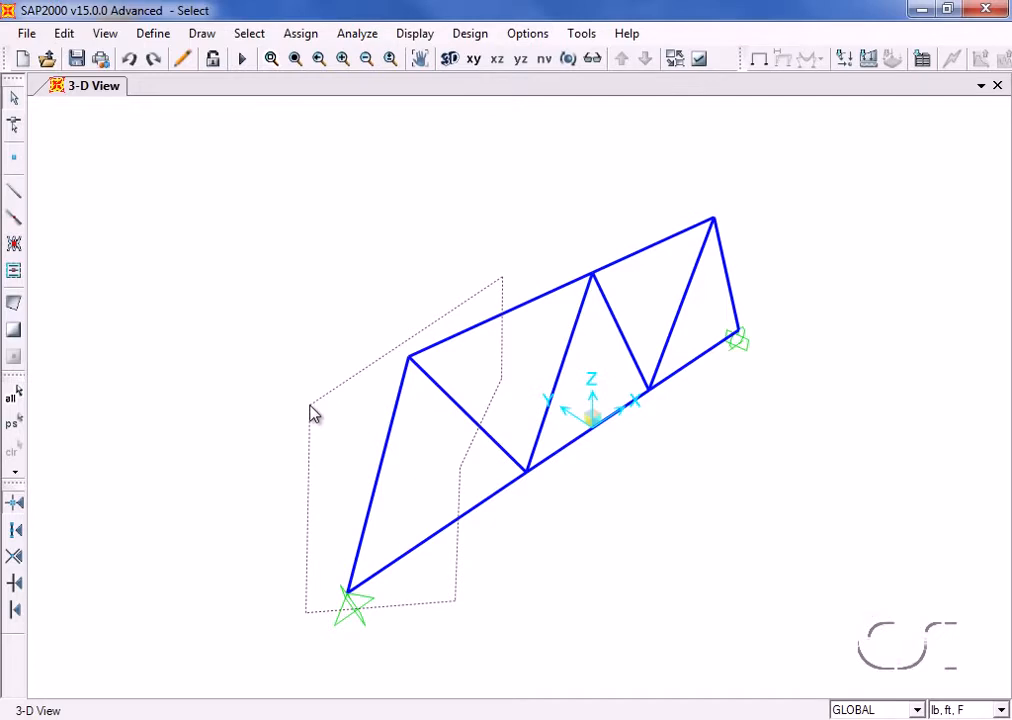
key("Return")
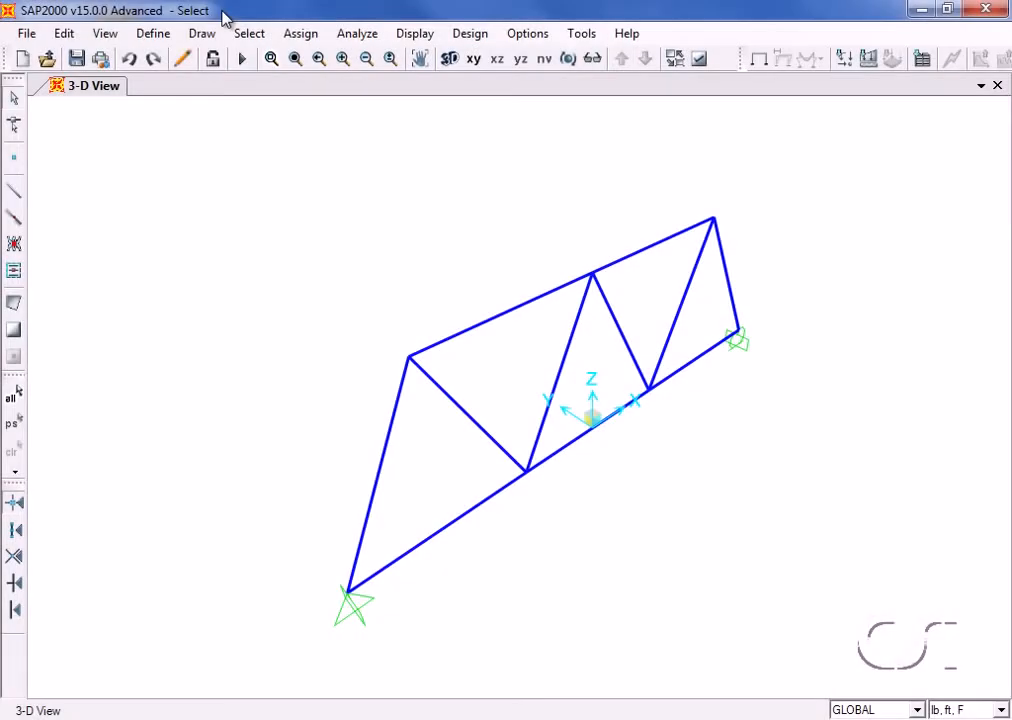
Select all points by specified coordinate range with the X, Y and Z coordinates not limited.
left_click(250, 33)
mouse_move(292, 60)
mouse_move(478, 171)
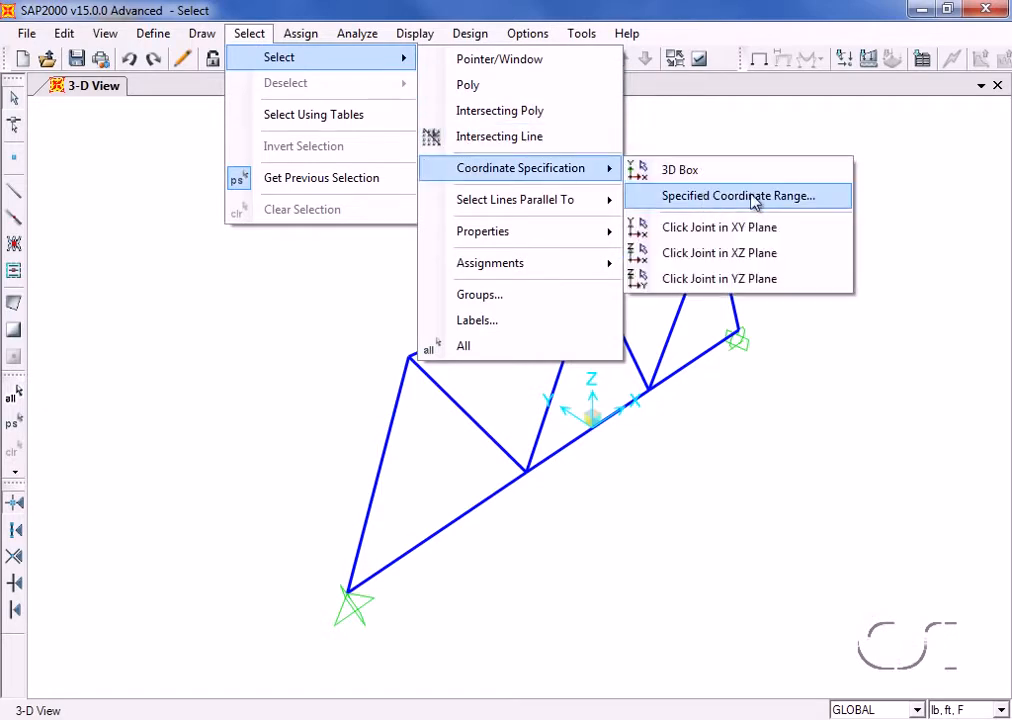
left_click(818, 197)
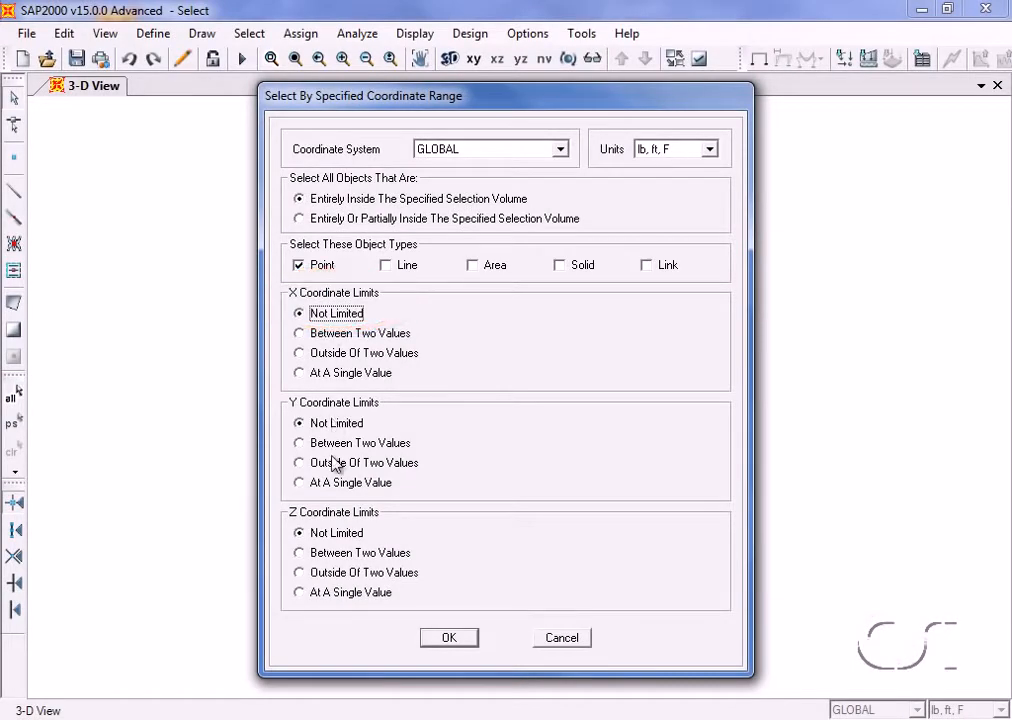
left_click(449, 638)
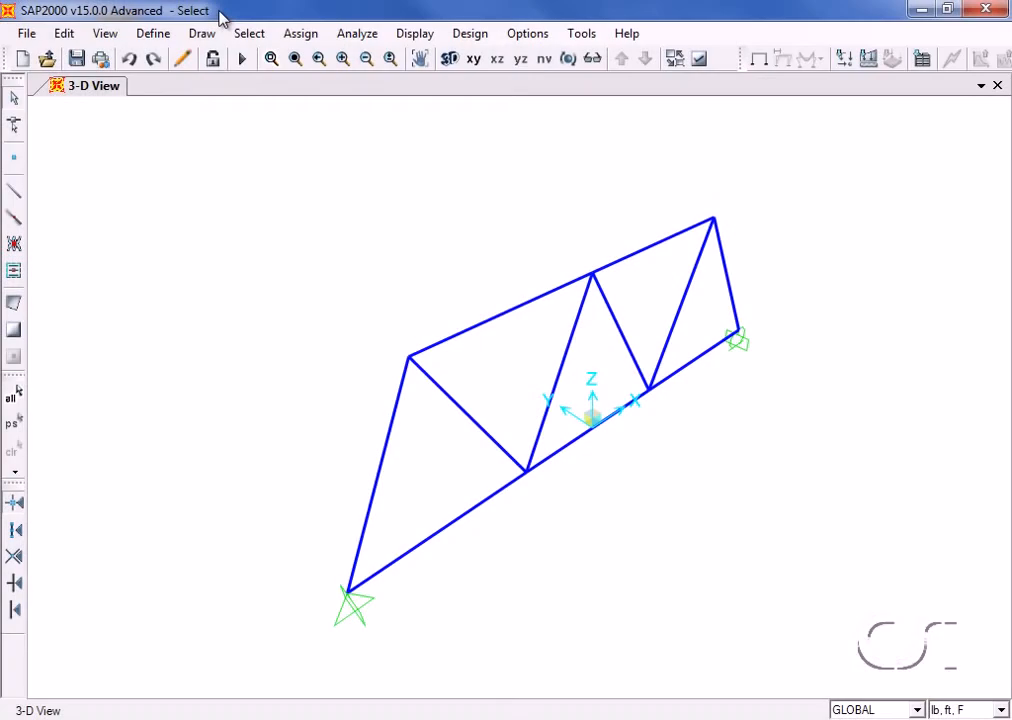
Select the points by specified coordinate range, limiting X between 0 and 18 ft with Y and Z not limited.
left_click(250, 36)
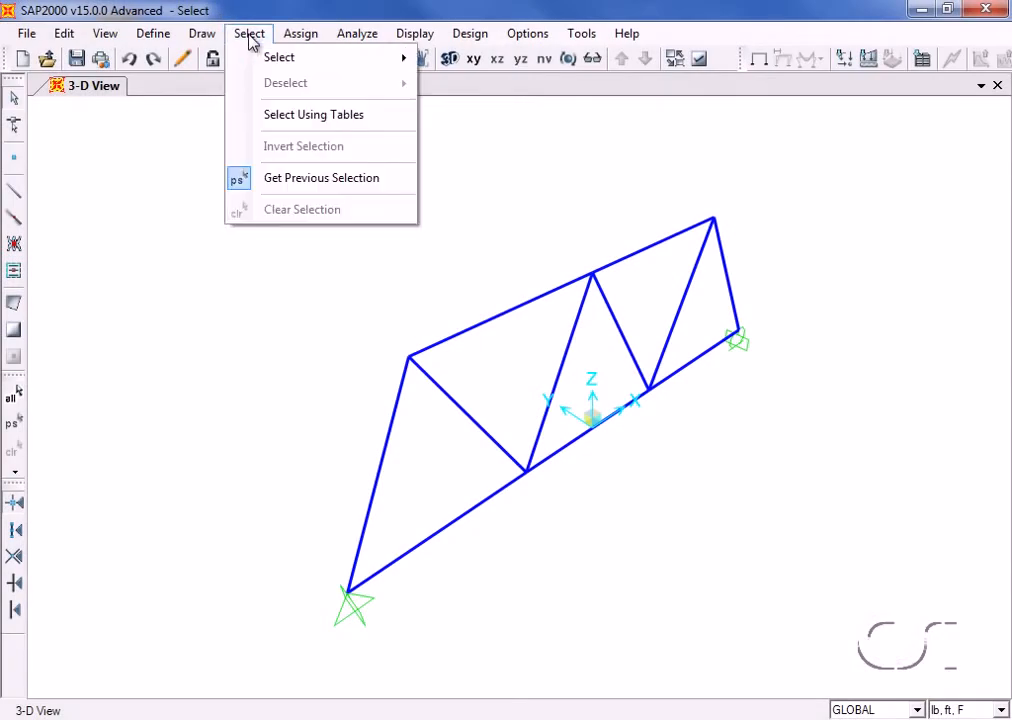
mouse_move(265, 58)
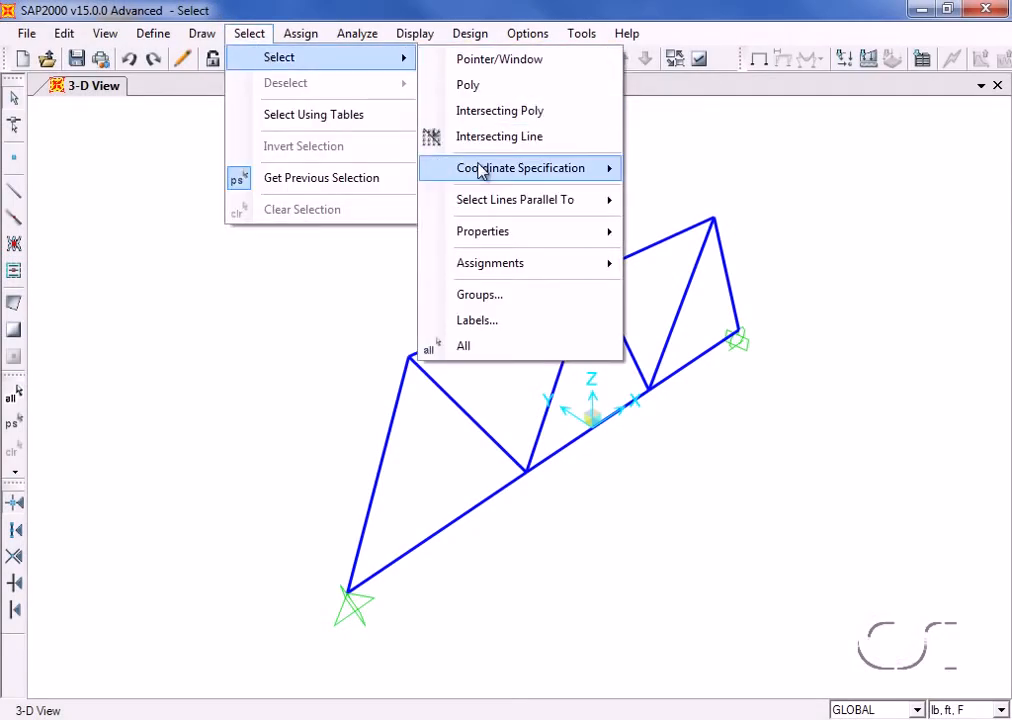
mouse_move(604, 170)
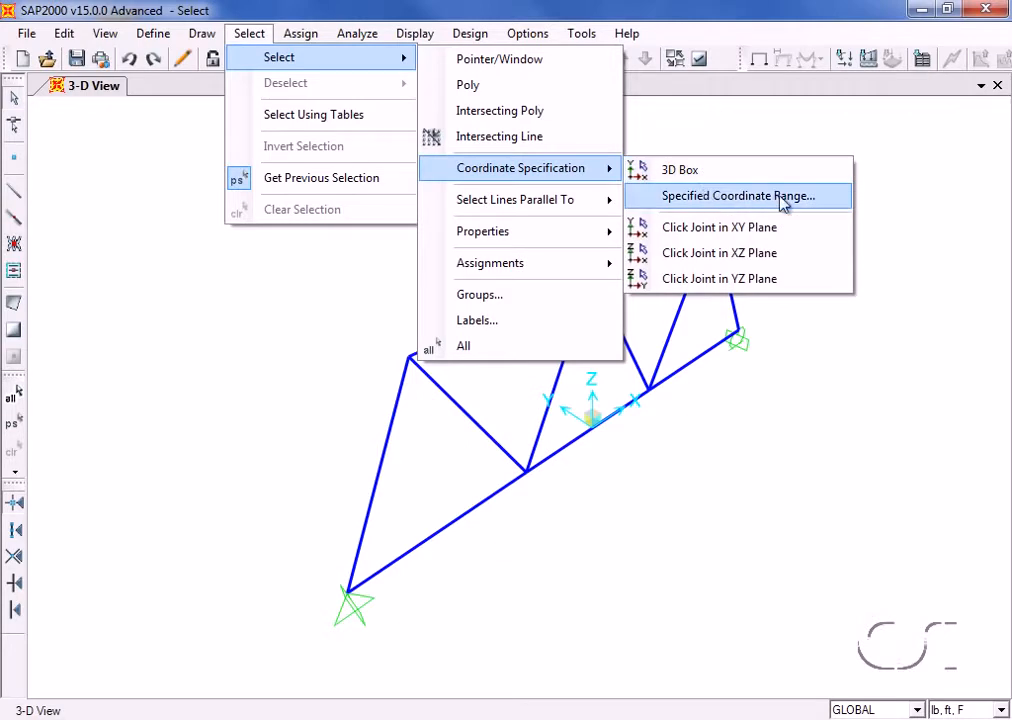
left_click(686, 198)
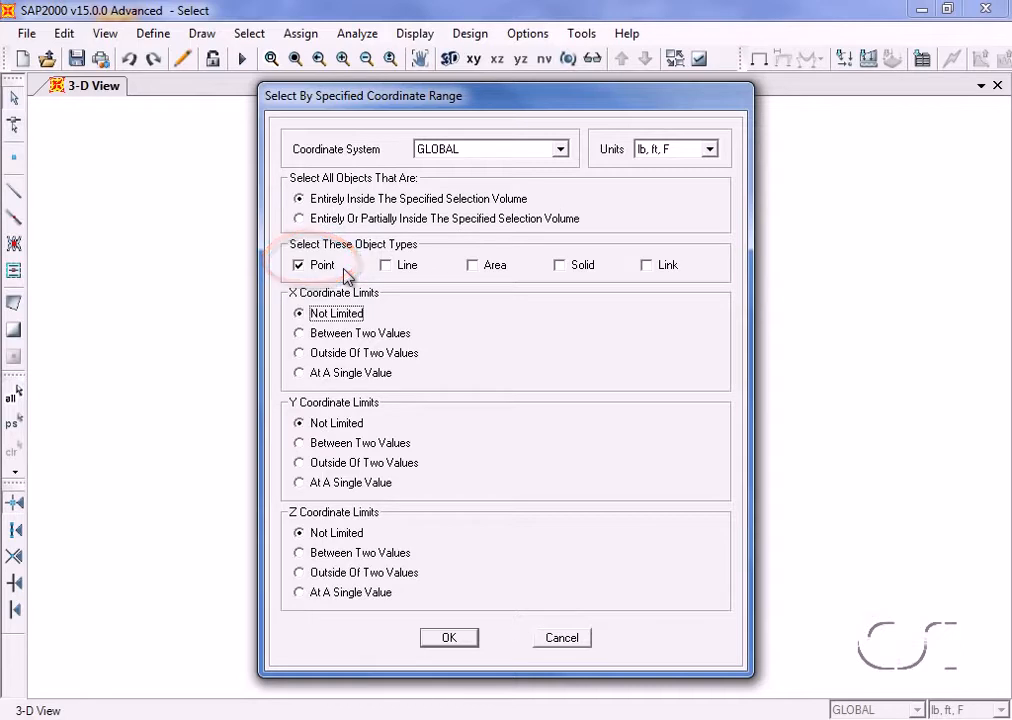
left_click(299, 333)
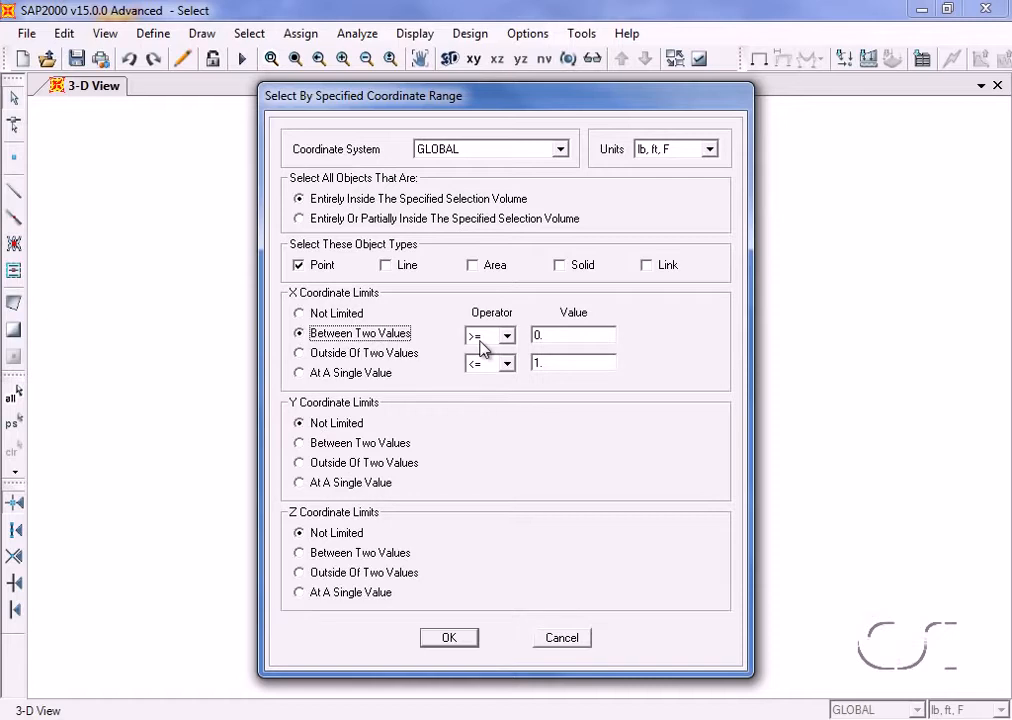
double_click(555, 364)
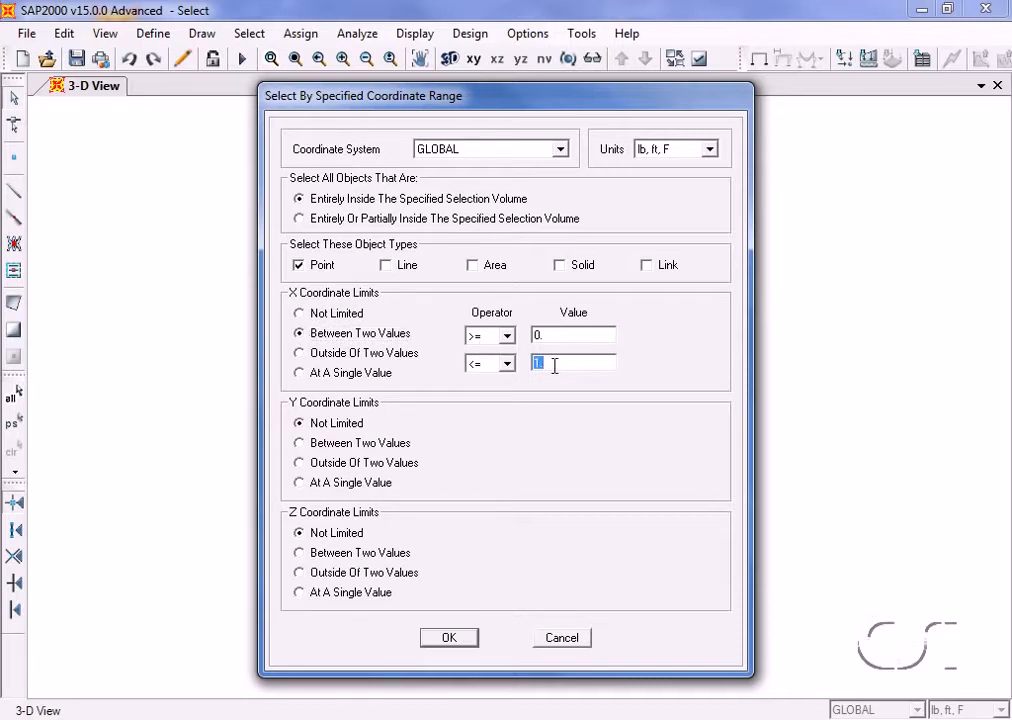
type("18")
left_click(450, 638)
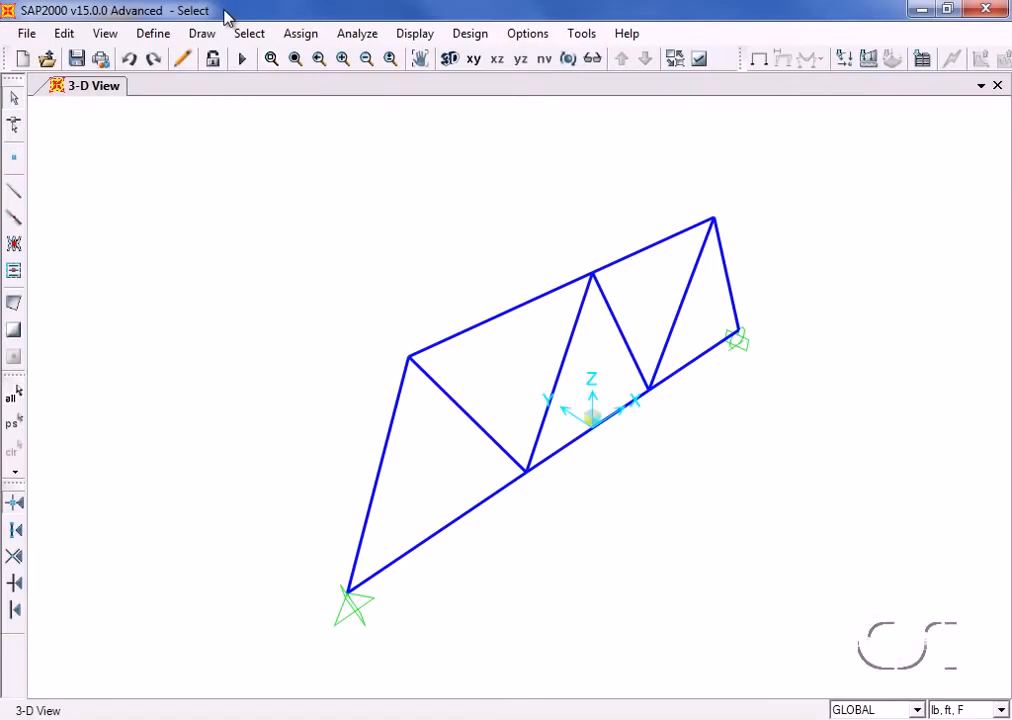
Select all objects in the XZ plane passing through the bottom chord joint just right of the origin.
left_click(248, 35)
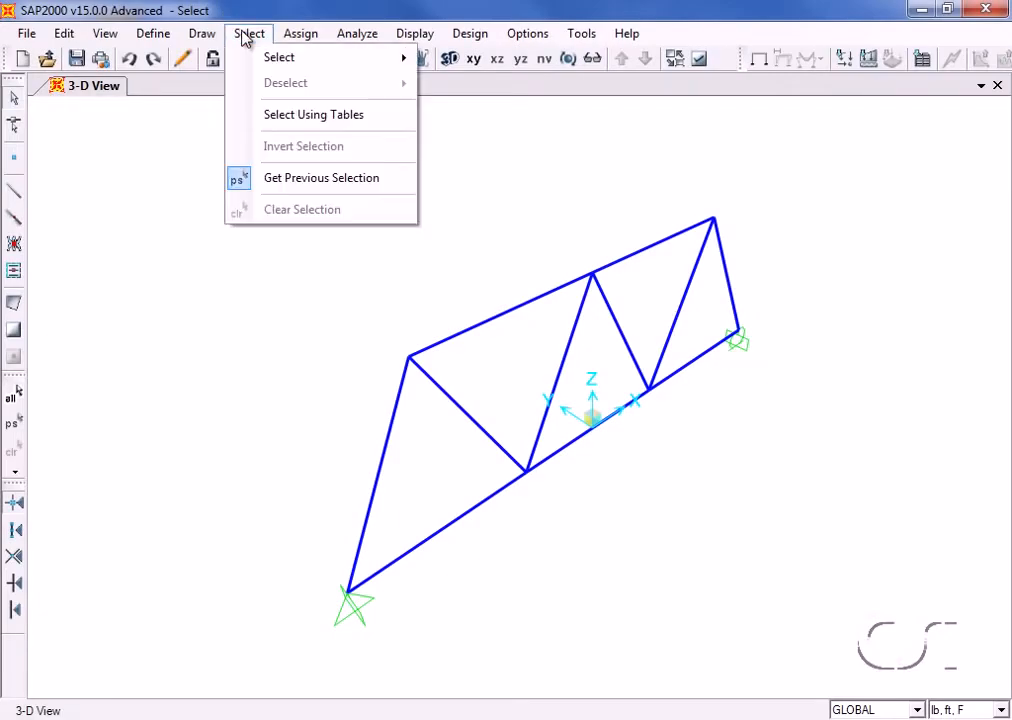
mouse_move(320, 64)
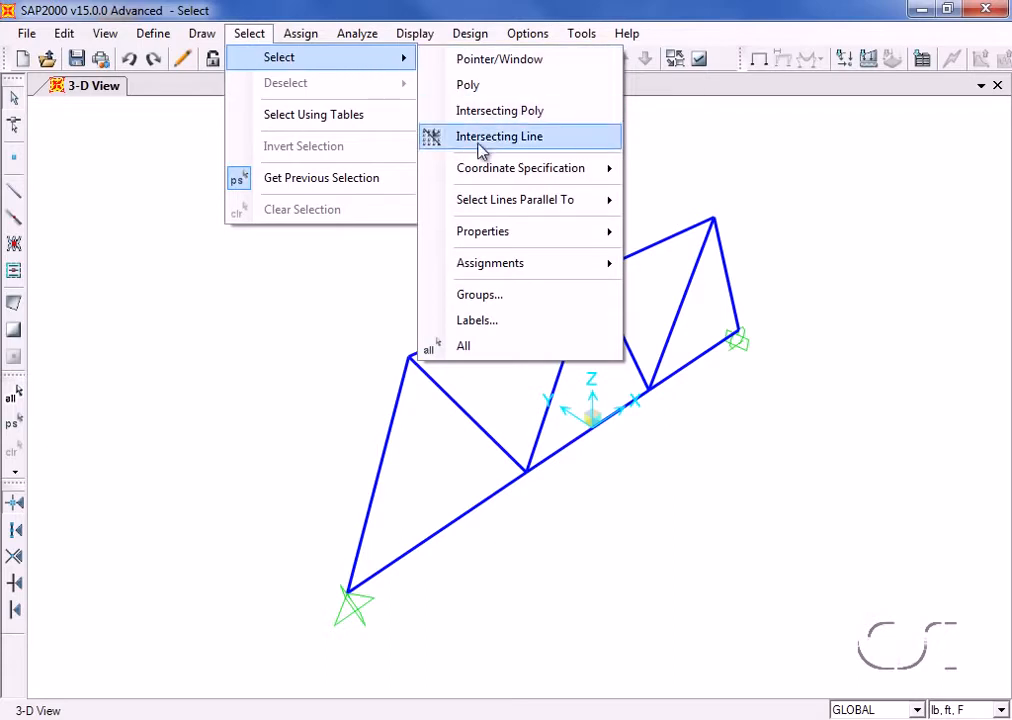
mouse_move(614, 178)
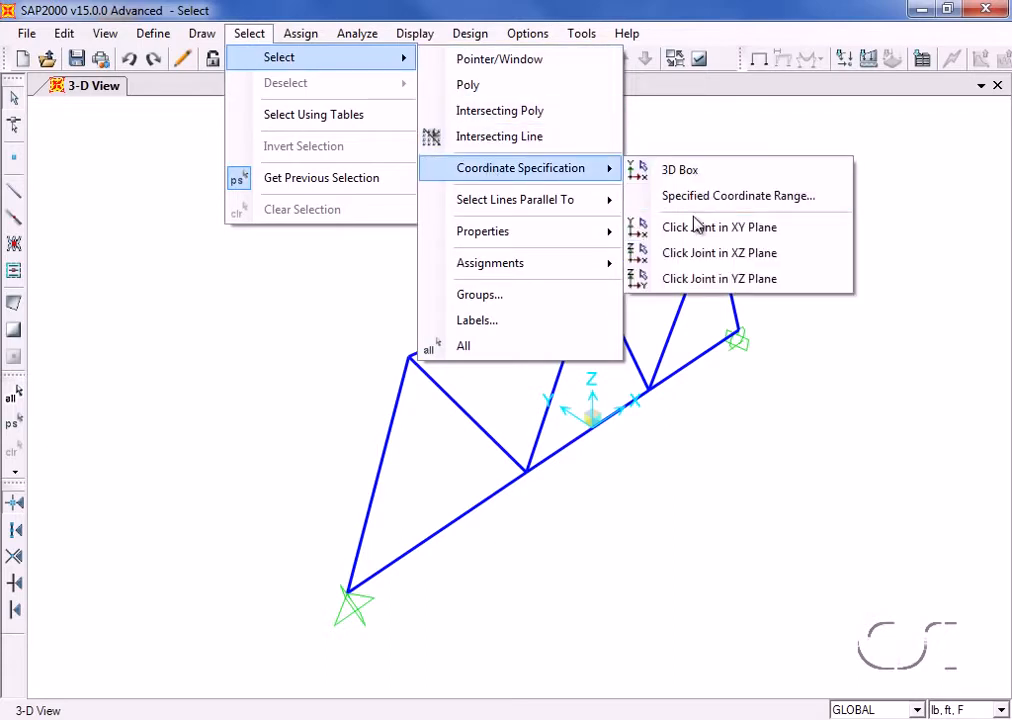
left_click(755, 262)
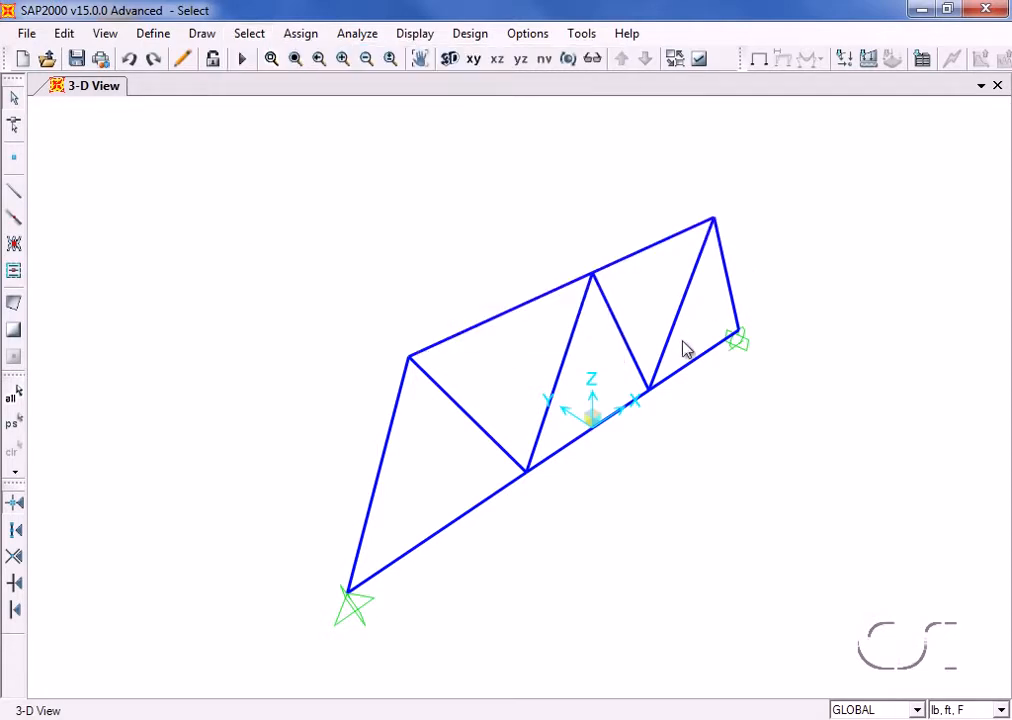
left_click(649, 393)
Select all lines parallel to the rightmost bottom chord member, using that member as the straight line reference.
left_click(246, 36)
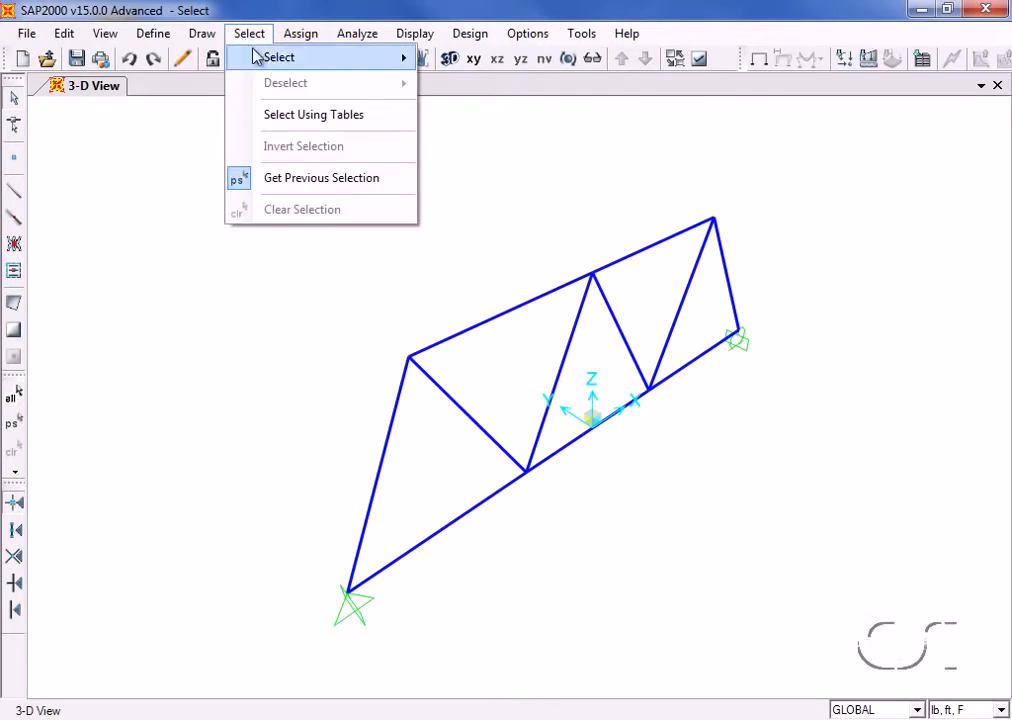
mouse_move(262, 57)
mouse_move(569, 201)
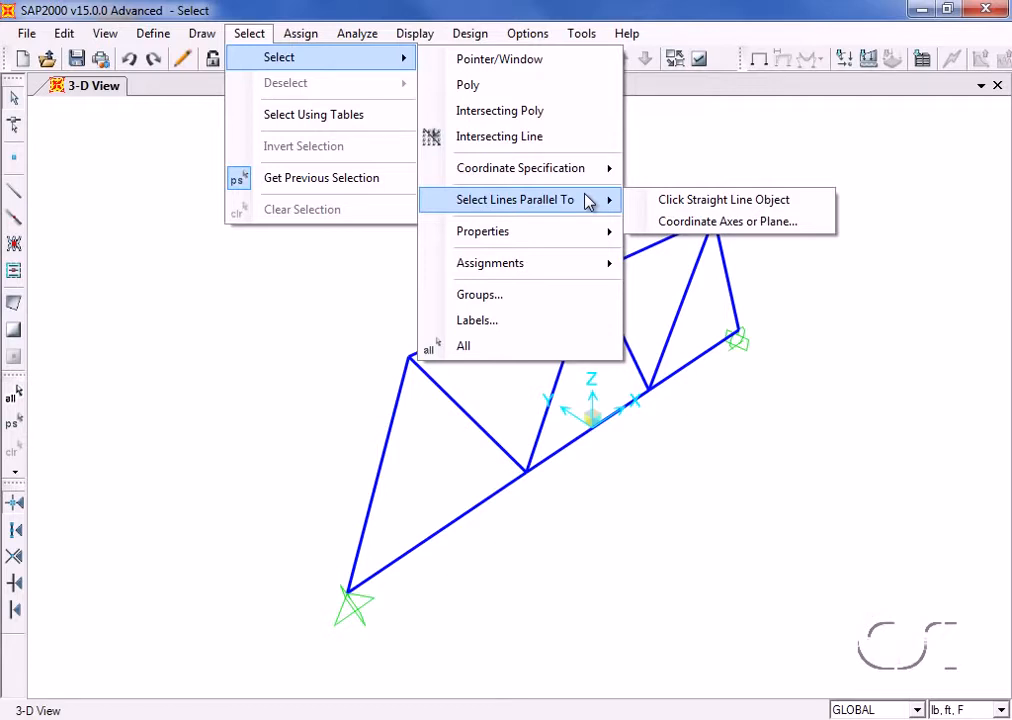
left_click(697, 201)
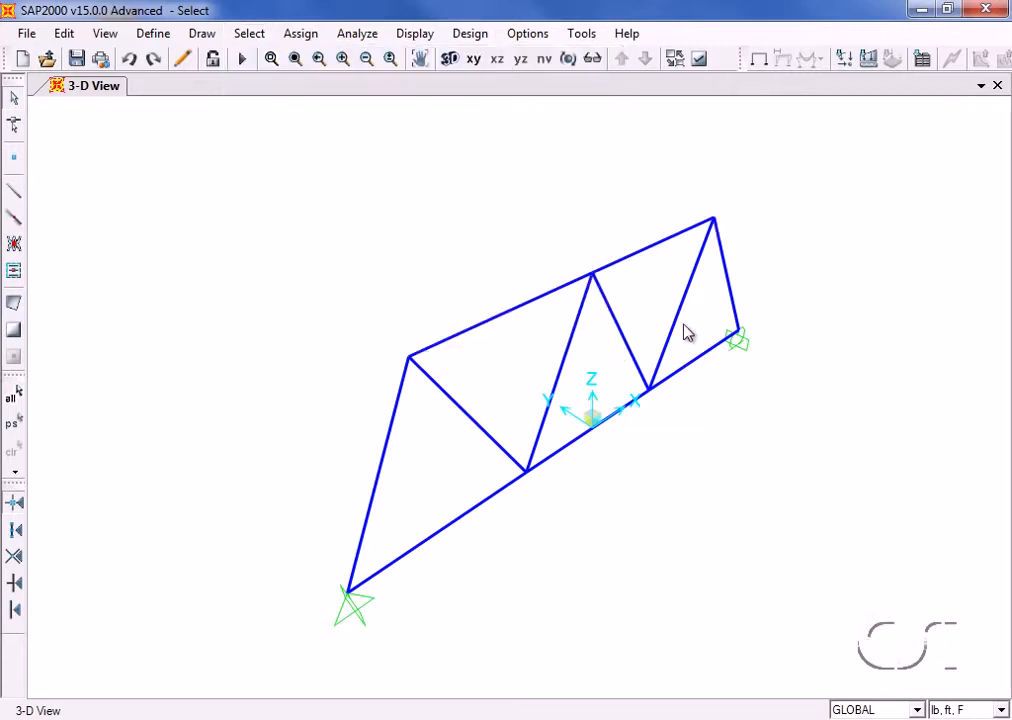
left_click(688, 367)
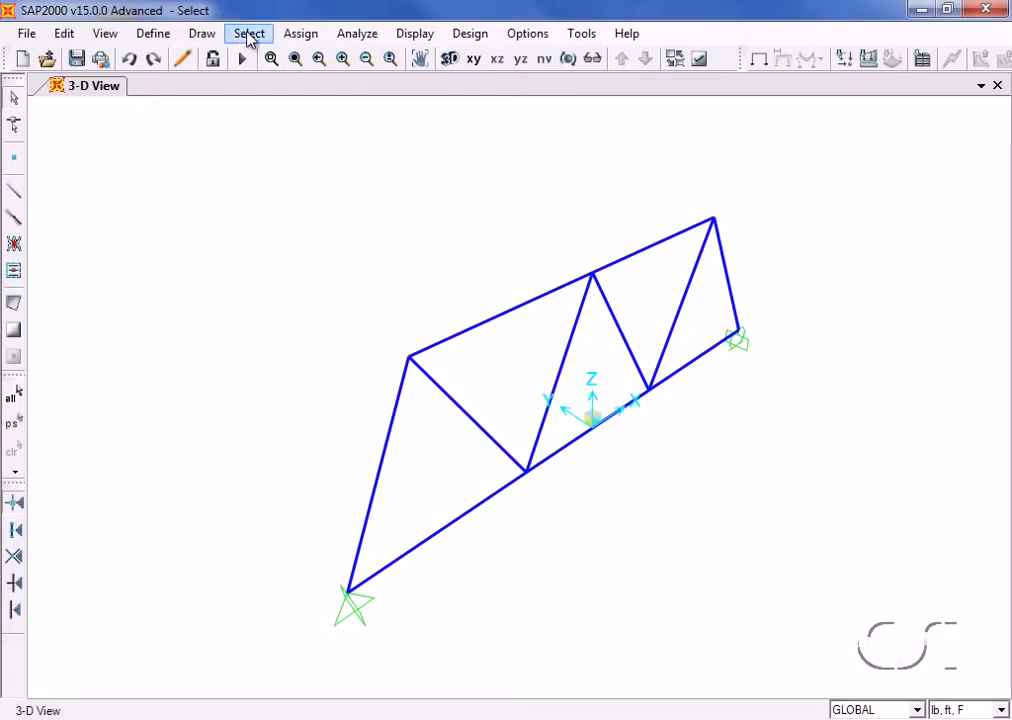
Select the truss members by frame section property W6X20.
left_click(247, 34)
mouse_move(408, 58)
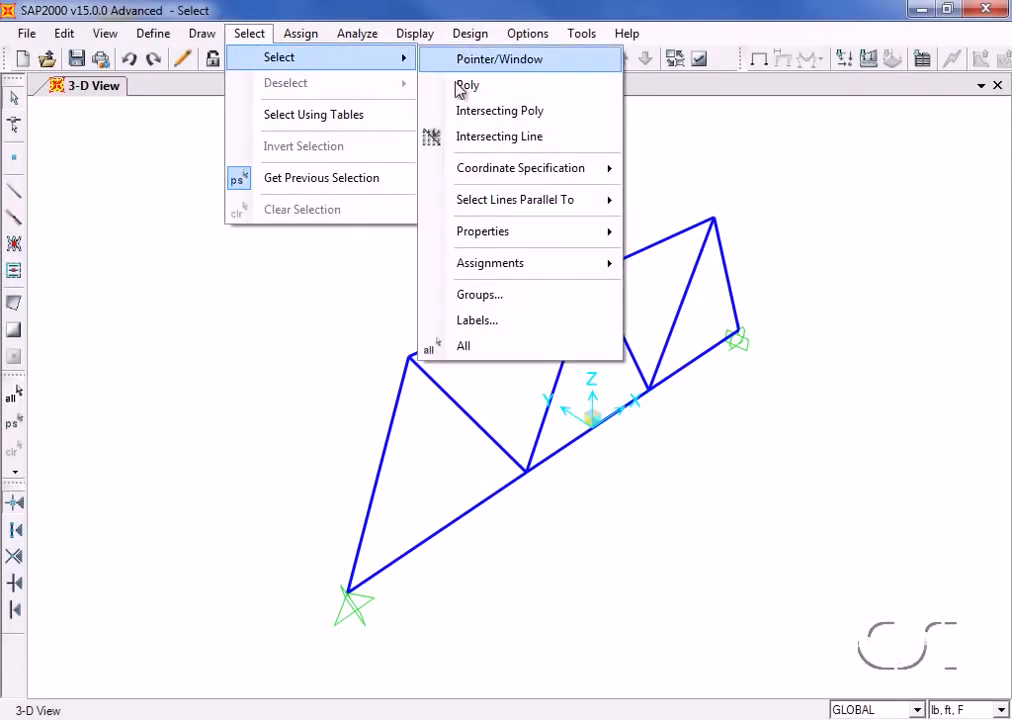
mouse_move(529, 236)
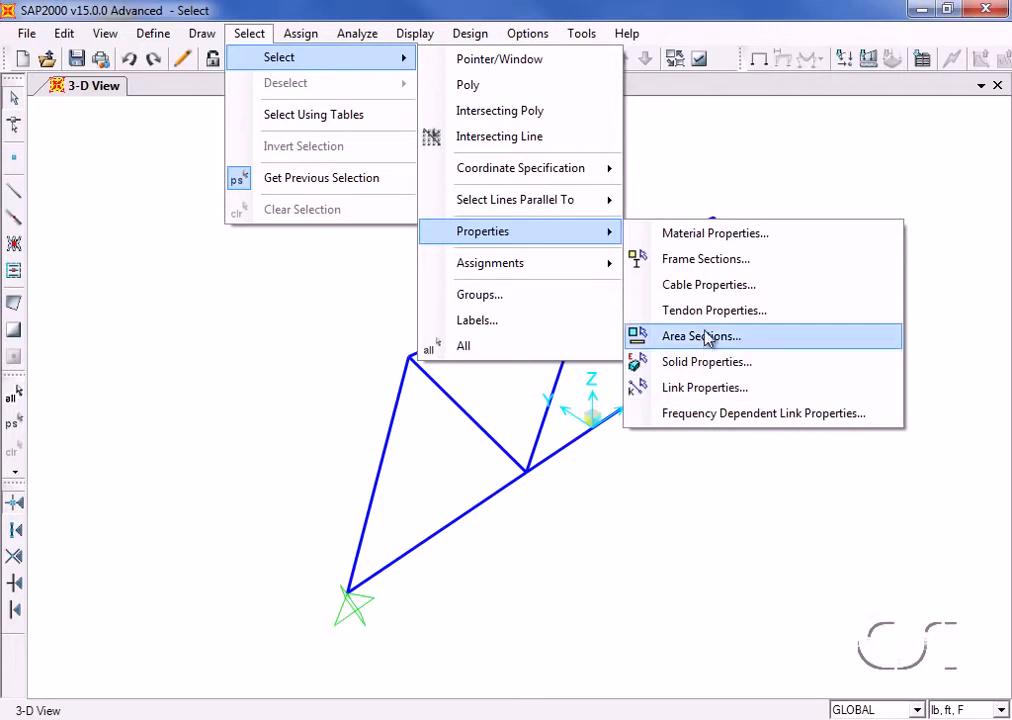
left_click(705, 262)
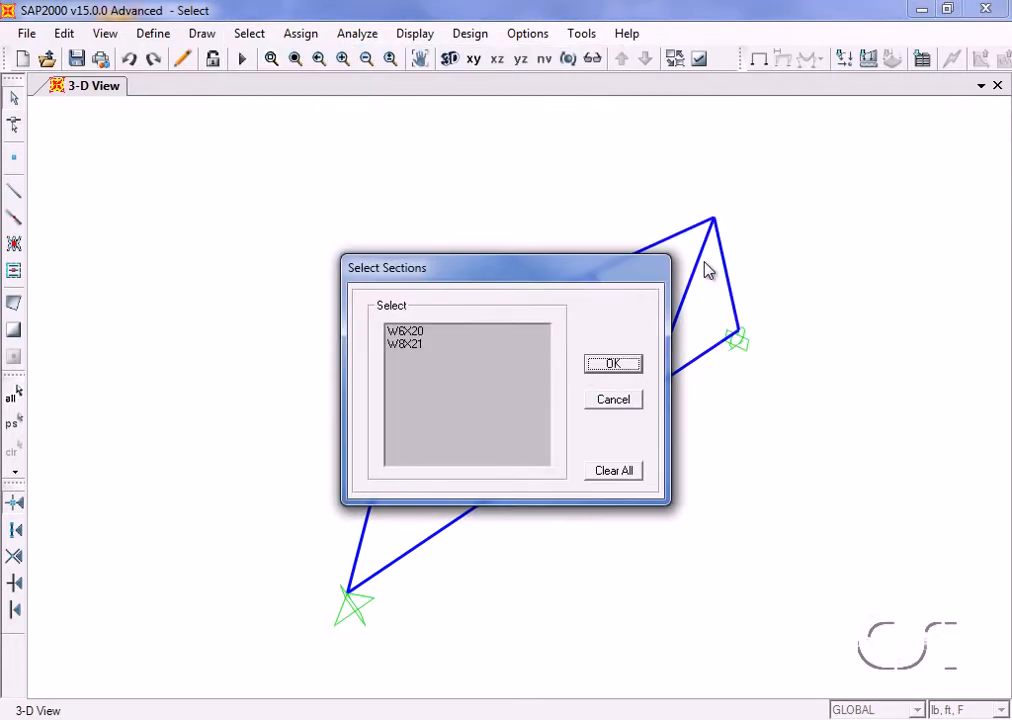
left_click(410, 331)
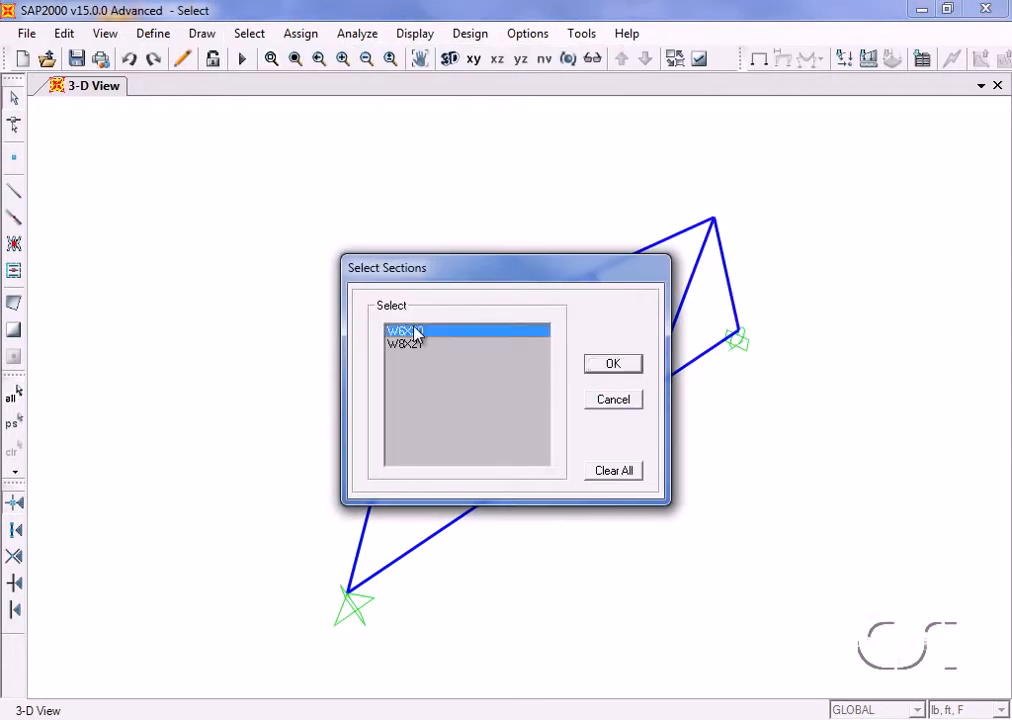
left_click(634, 366)
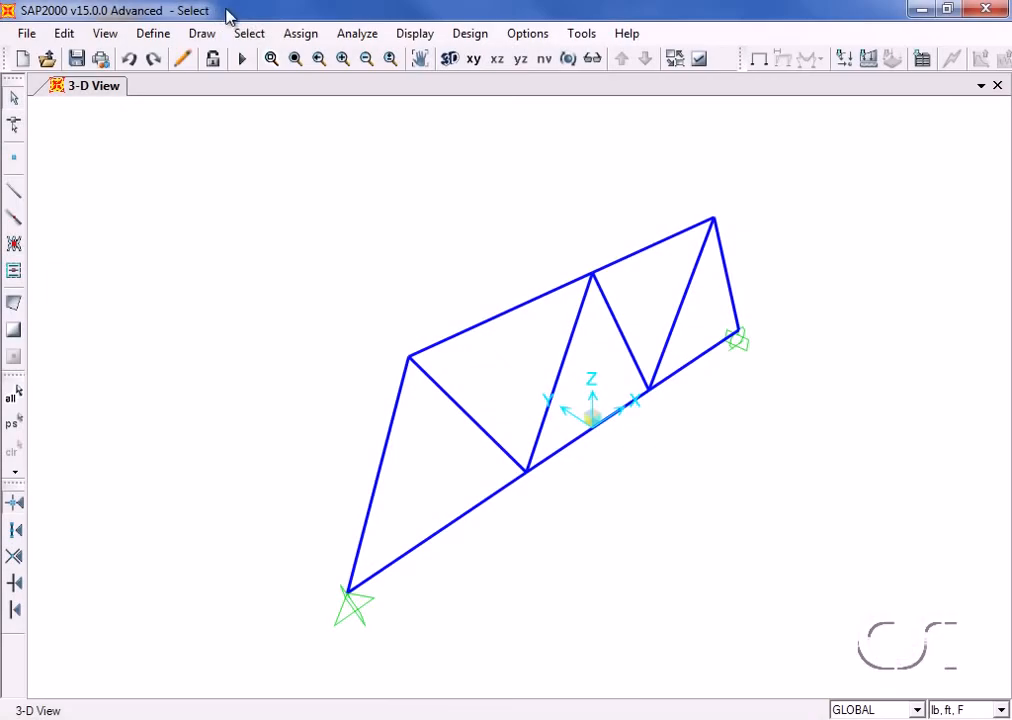
Start selecting joints by their joint support assignments, with the coordinate system set to GLOBAL.
left_click(254, 34)
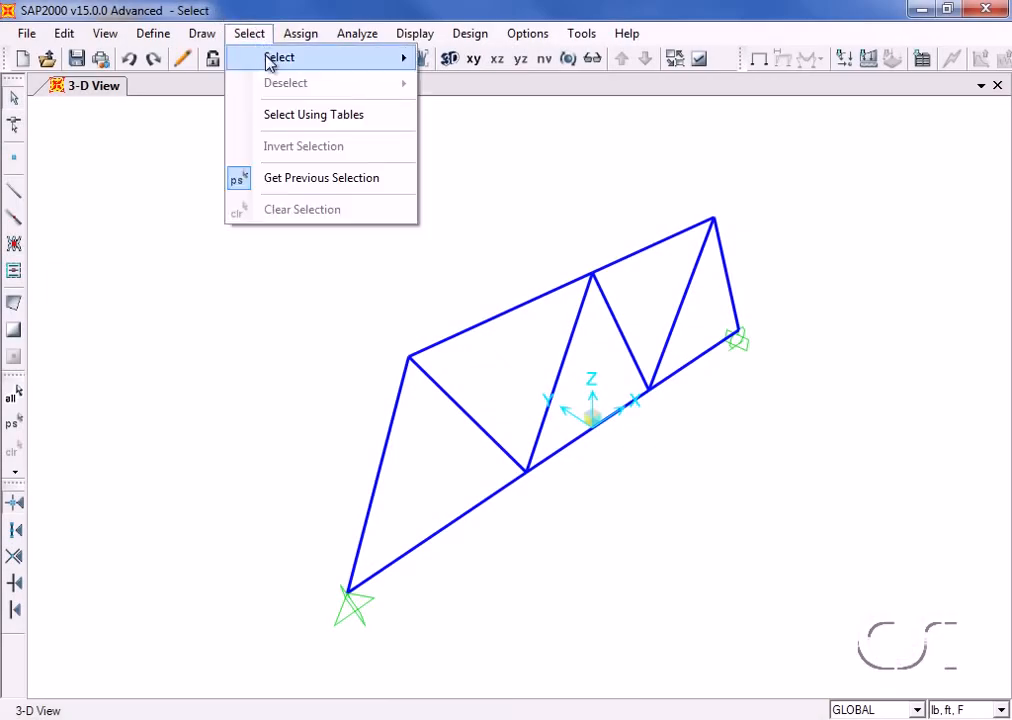
mouse_move(272, 60)
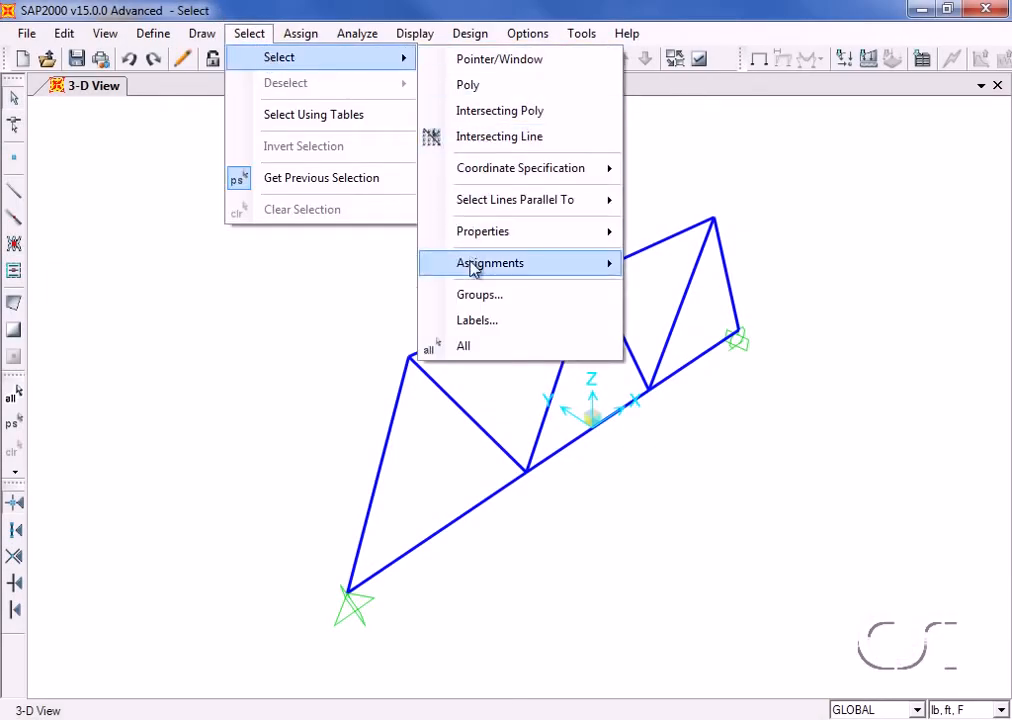
mouse_move(472, 262)
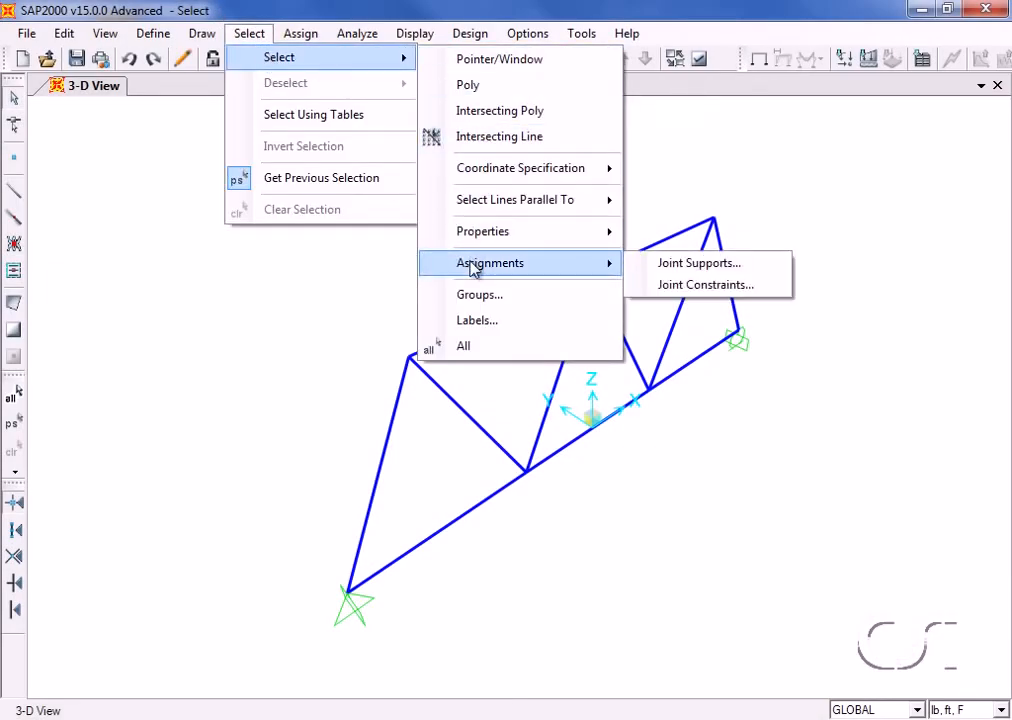
left_click(660, 264)
left_click(586, 256)
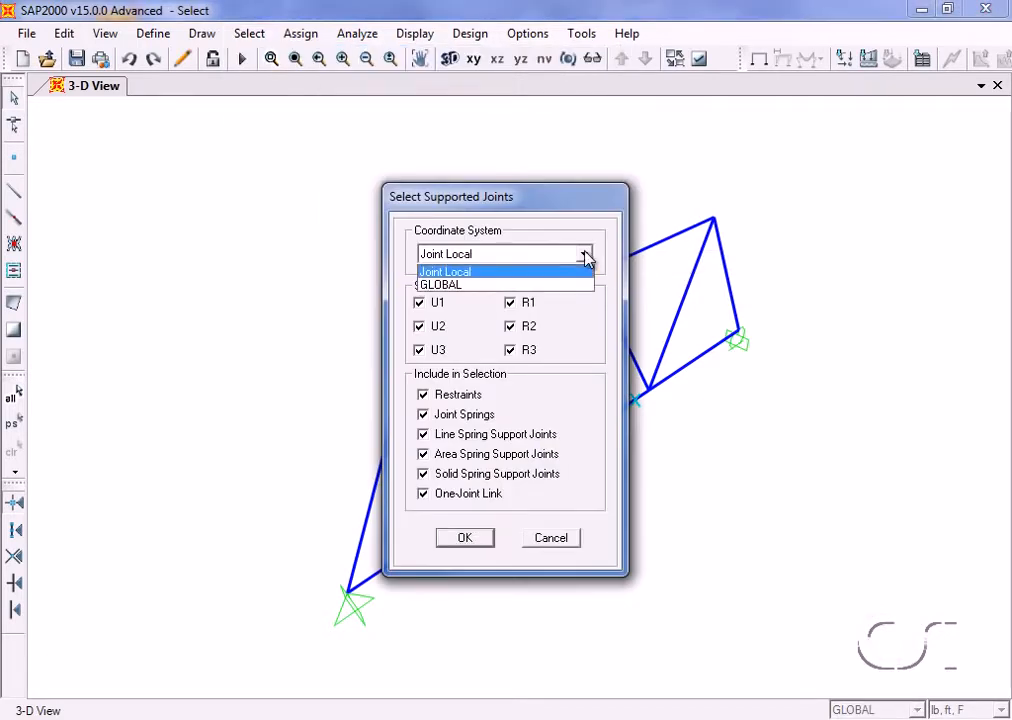
left_click(520, 285)
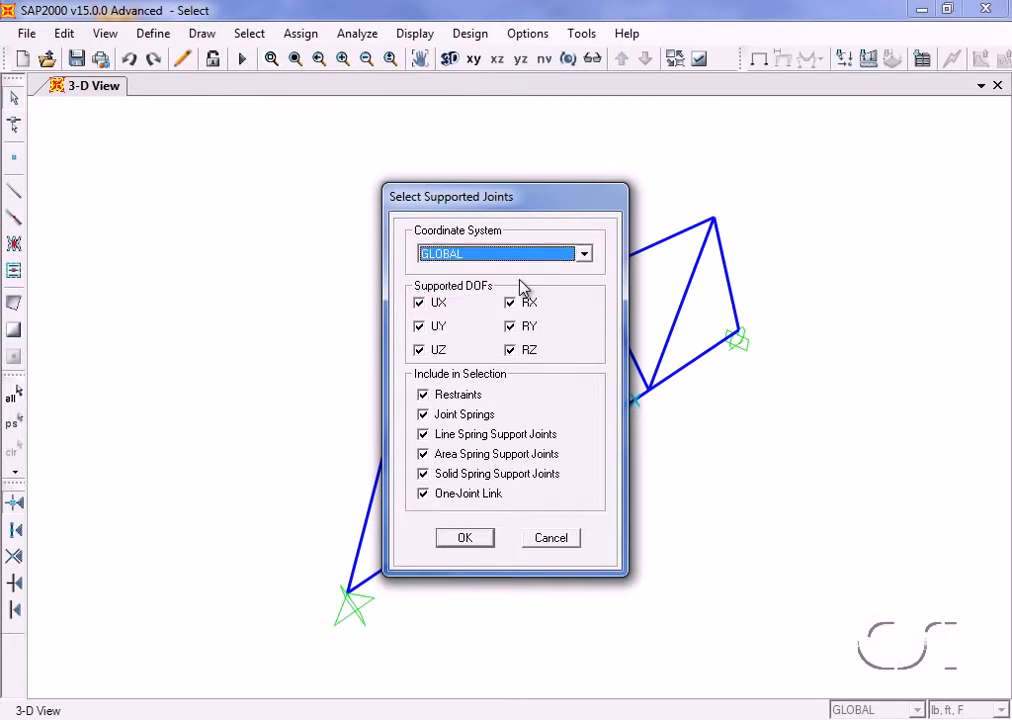
Exclude UY, UZ, RX, RY and RZ from the supported DOFs and select the joints supported in UX.
left_click(421, 328)
left_click(420, 350)
left_click(511, 350)
left_click(510, 327)
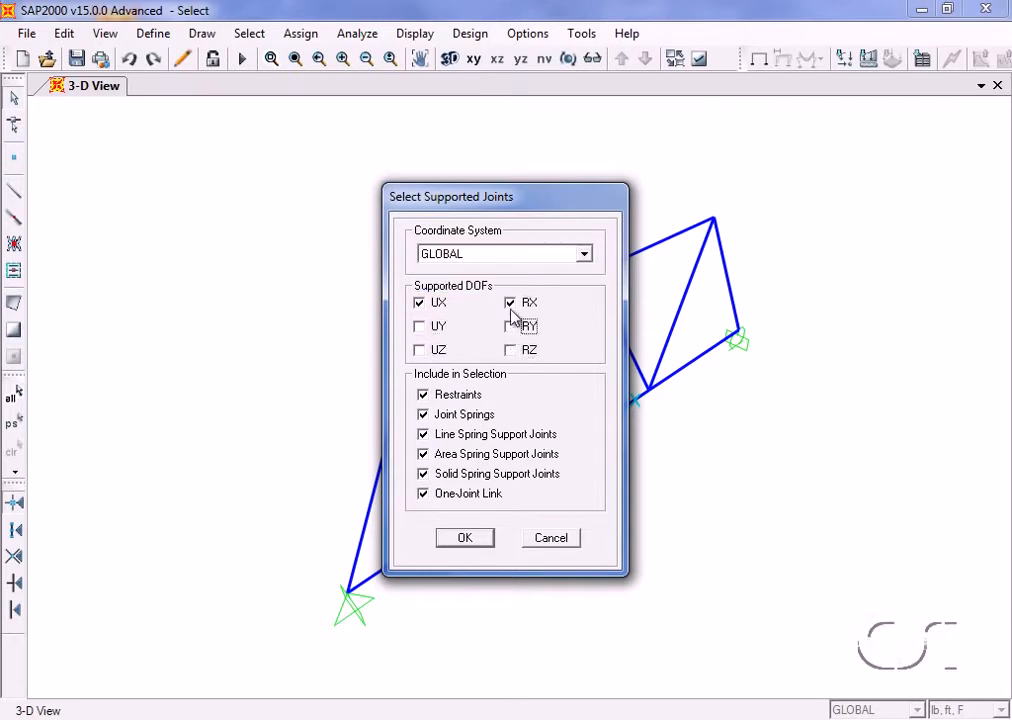
left_click(511, 302)
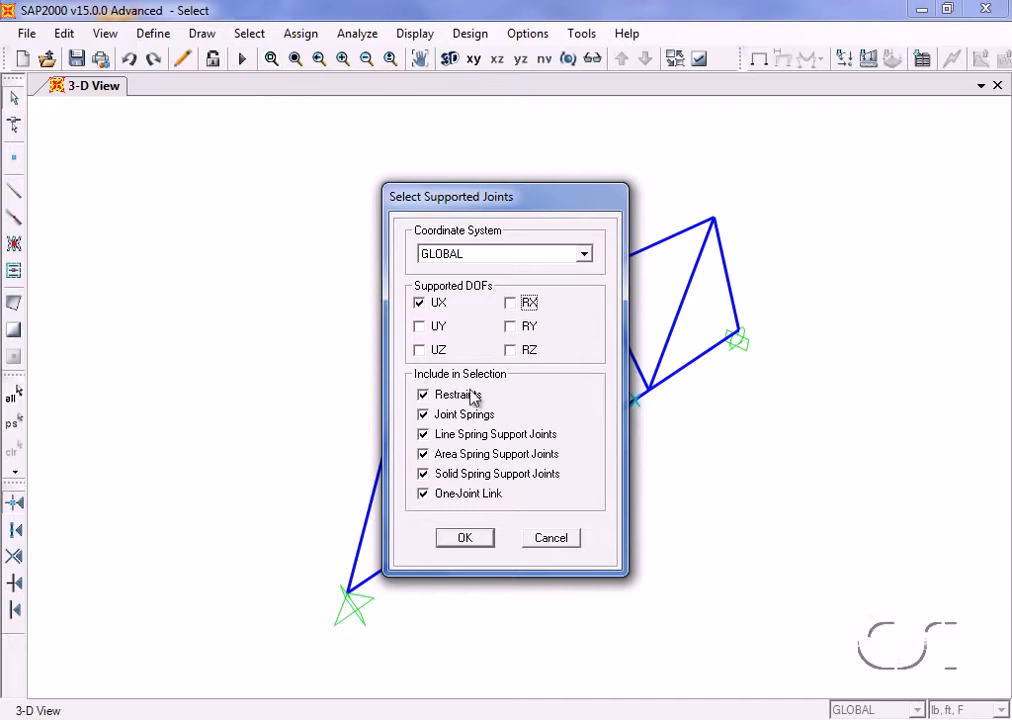
left_click(466, 540)
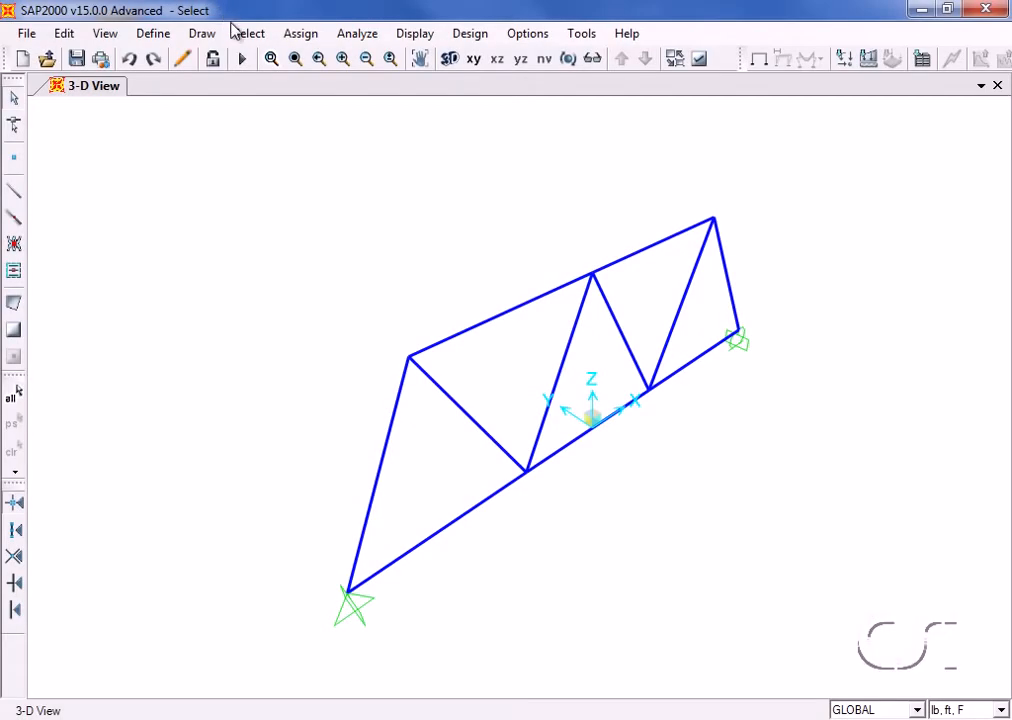
Display only the Connectivity Data tables for selecting using tables, leaving out Joint Assignments and Frame Assignments.
left_click(236, 31)
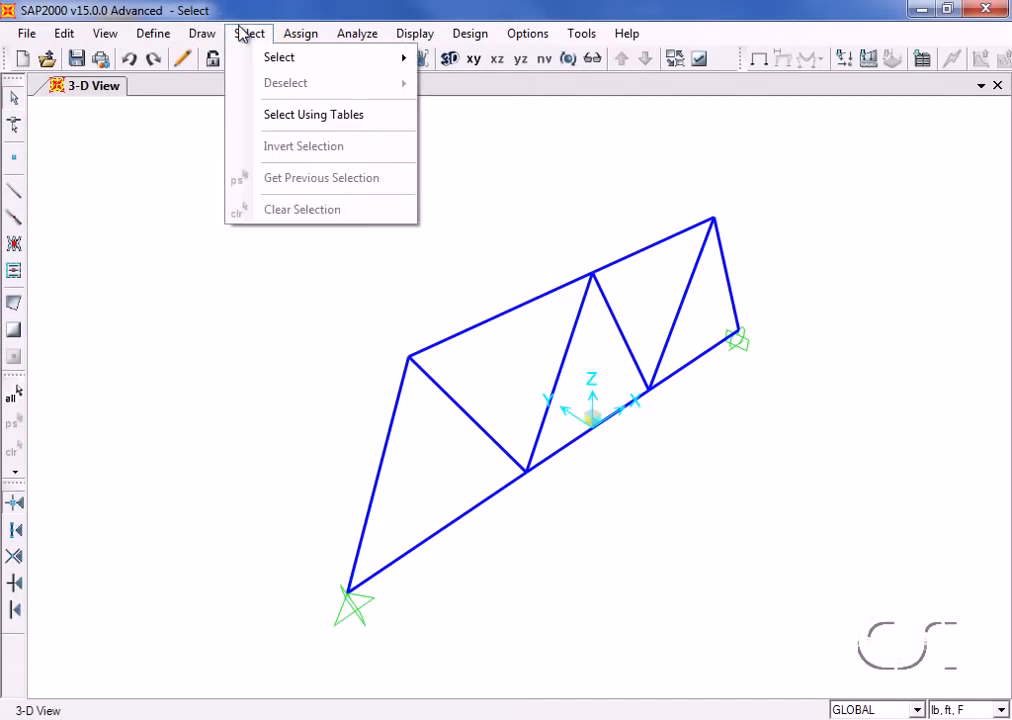
left_click(314, 115)
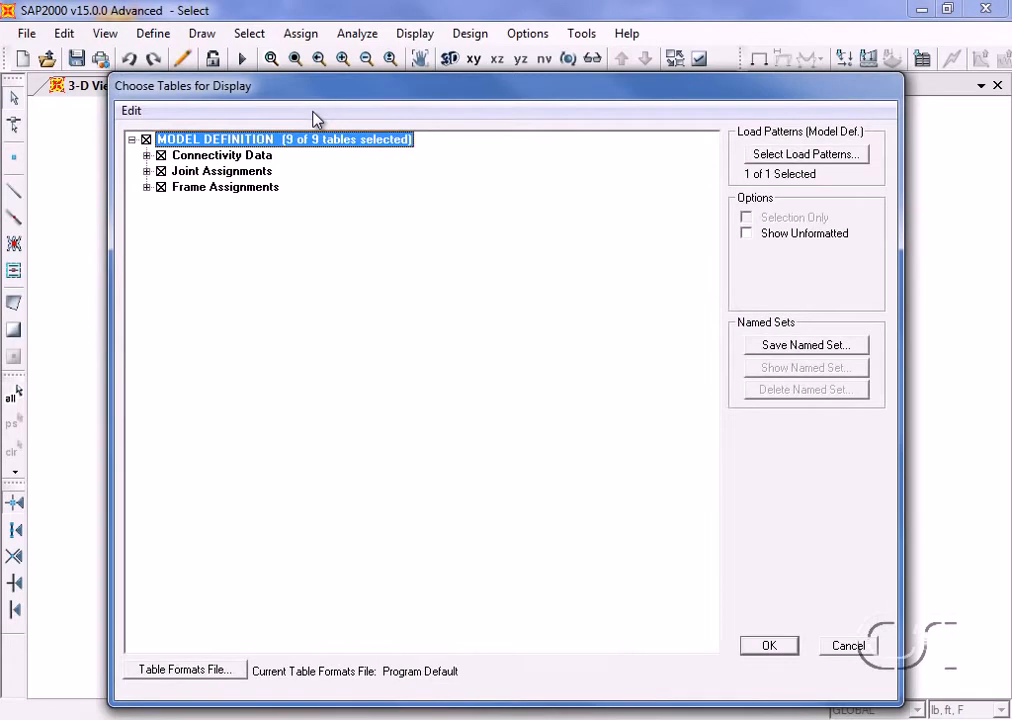
left_click(161, 187)
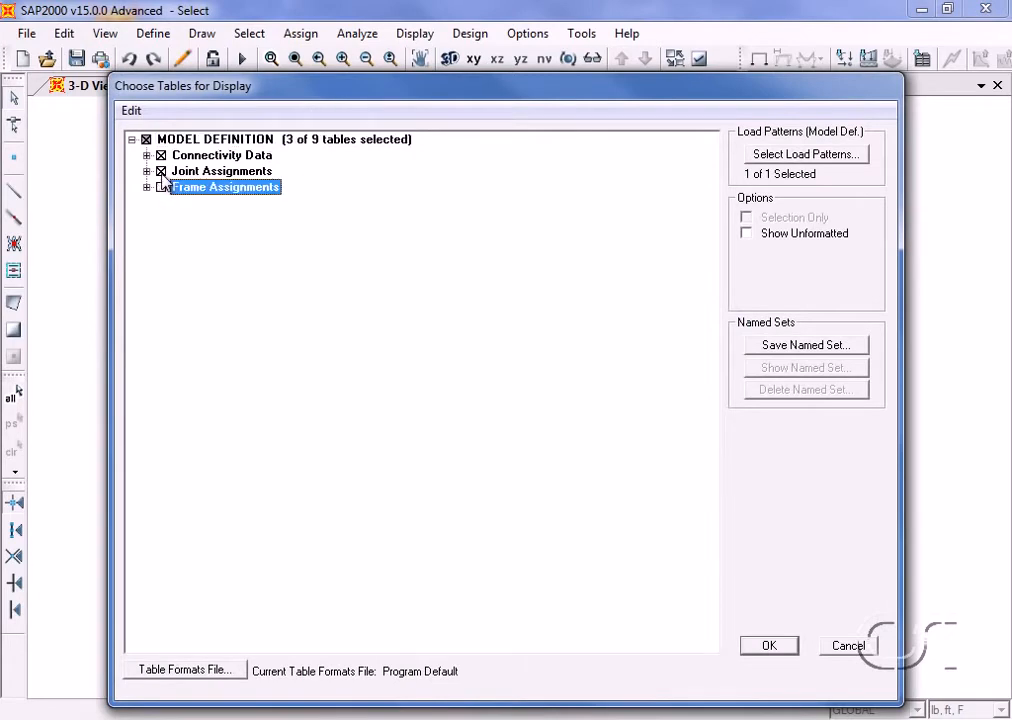
left_click(161, 171)
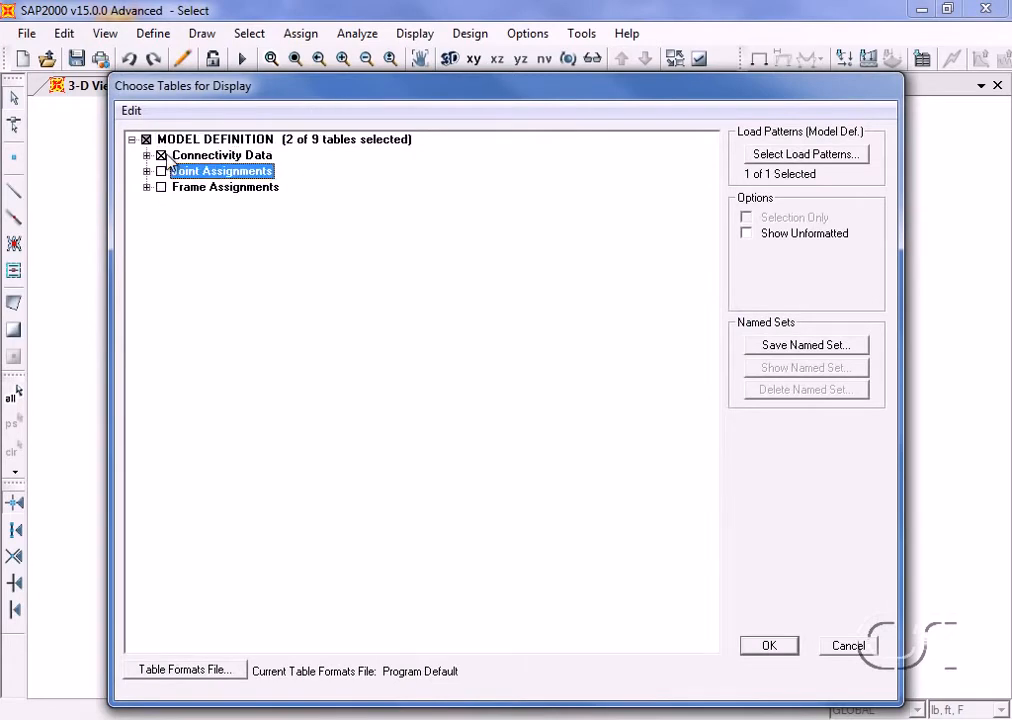
left_click(772, 646)
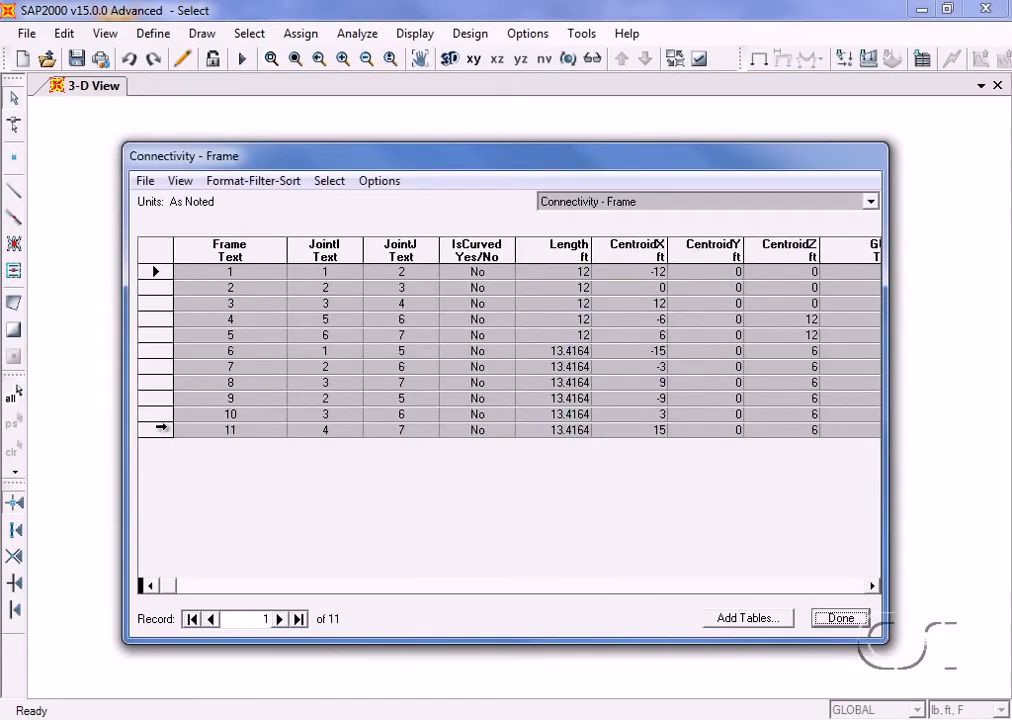
Select frame 11's record in the Connectivity - Frame table and shift the table aside to check the model behind it.
left_click(159, 429)
left_click_drag(447, 163, 237, 104)
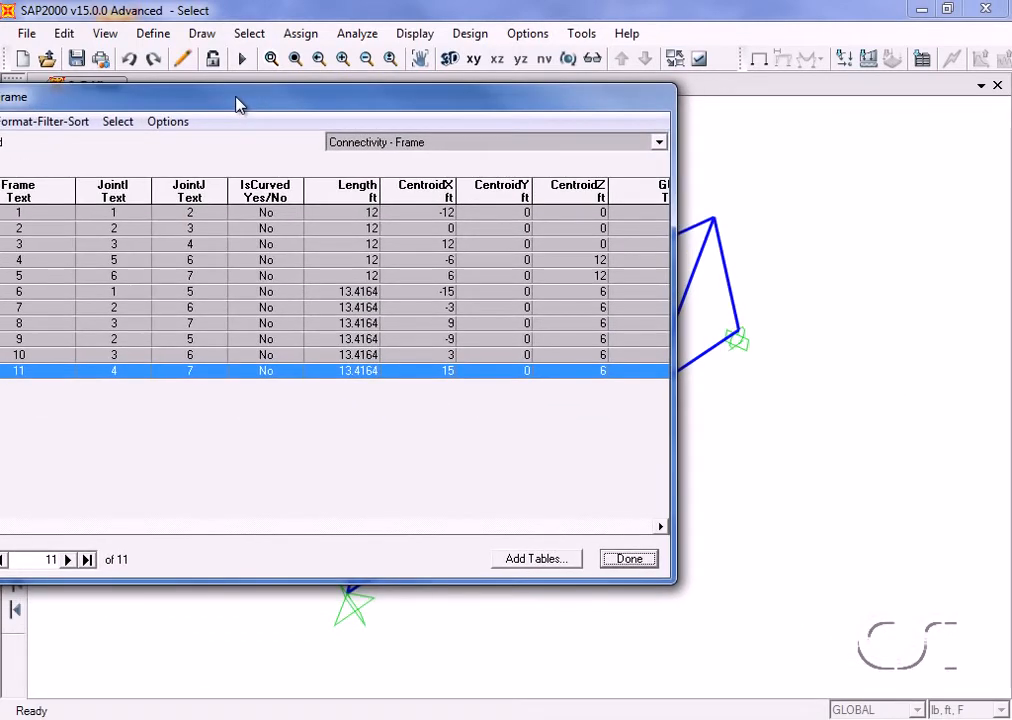
left_click_drag(237, 104, 510, 185)
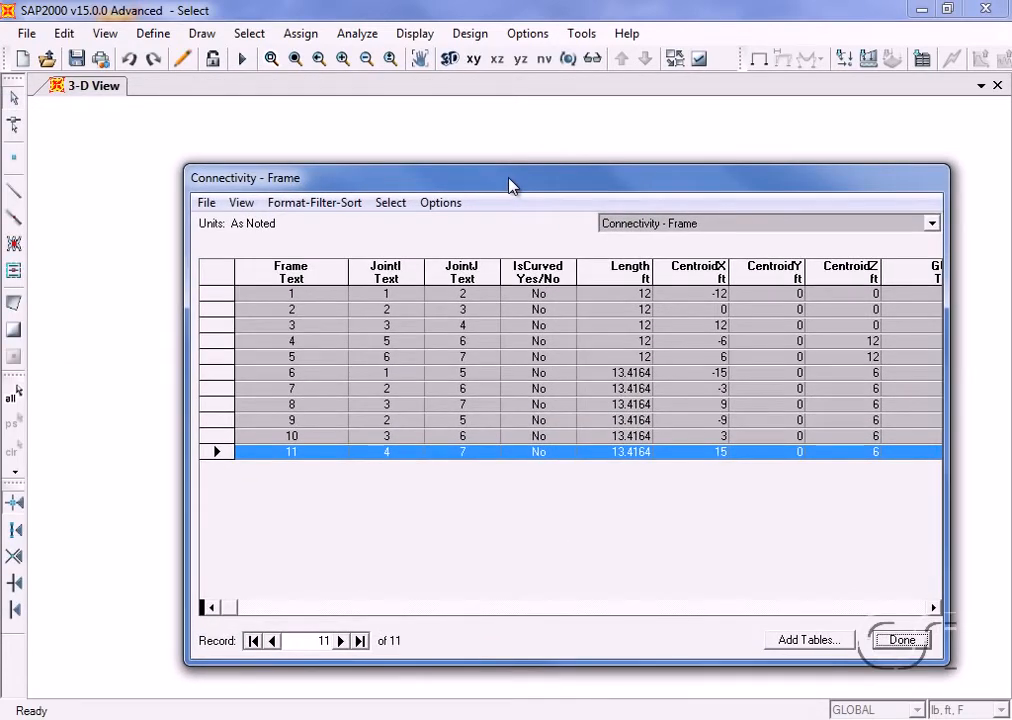
Apply a Basic filter to the Connectivity - Frame table that keeps only records with CentroidX >= 0.
left_click(348, 205)
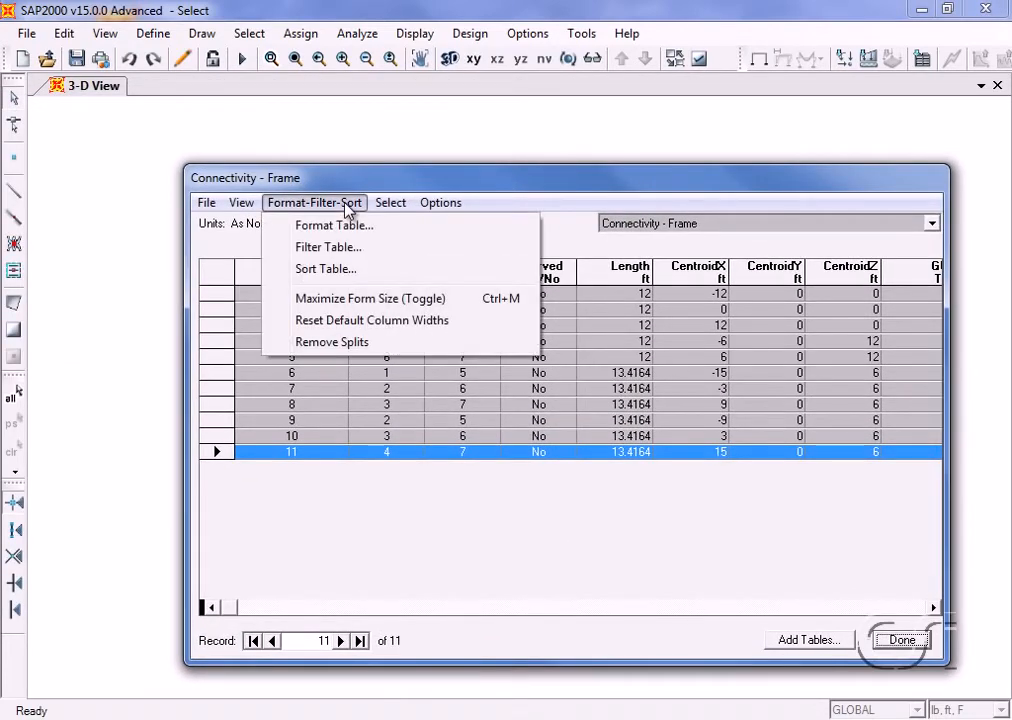
left_click(332, 250)
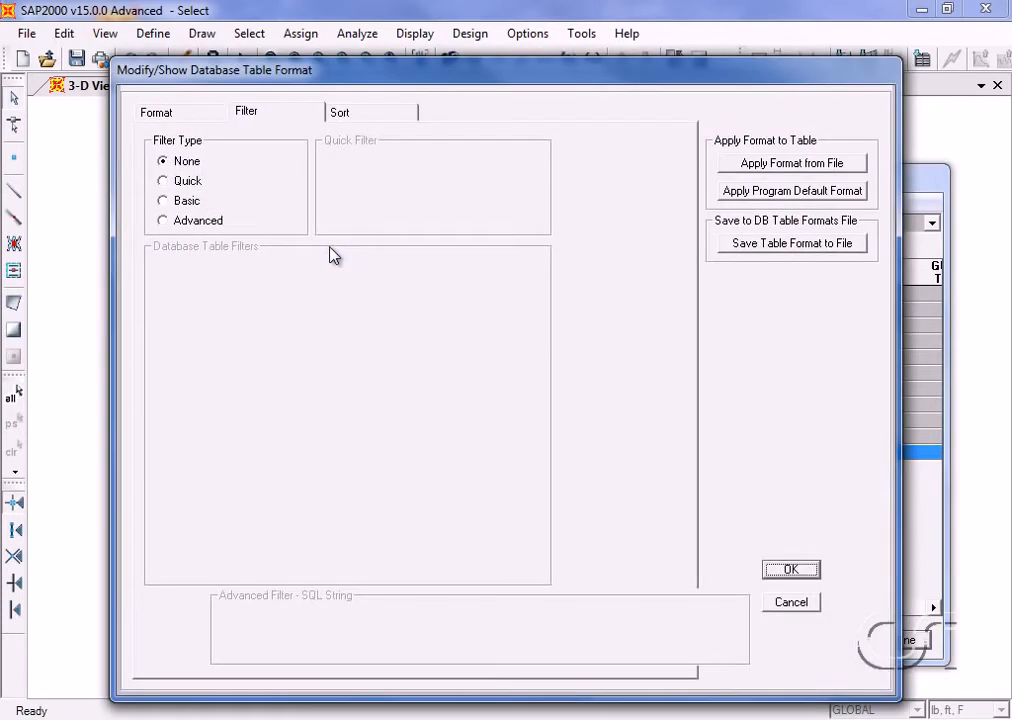
left_click(164, 201)
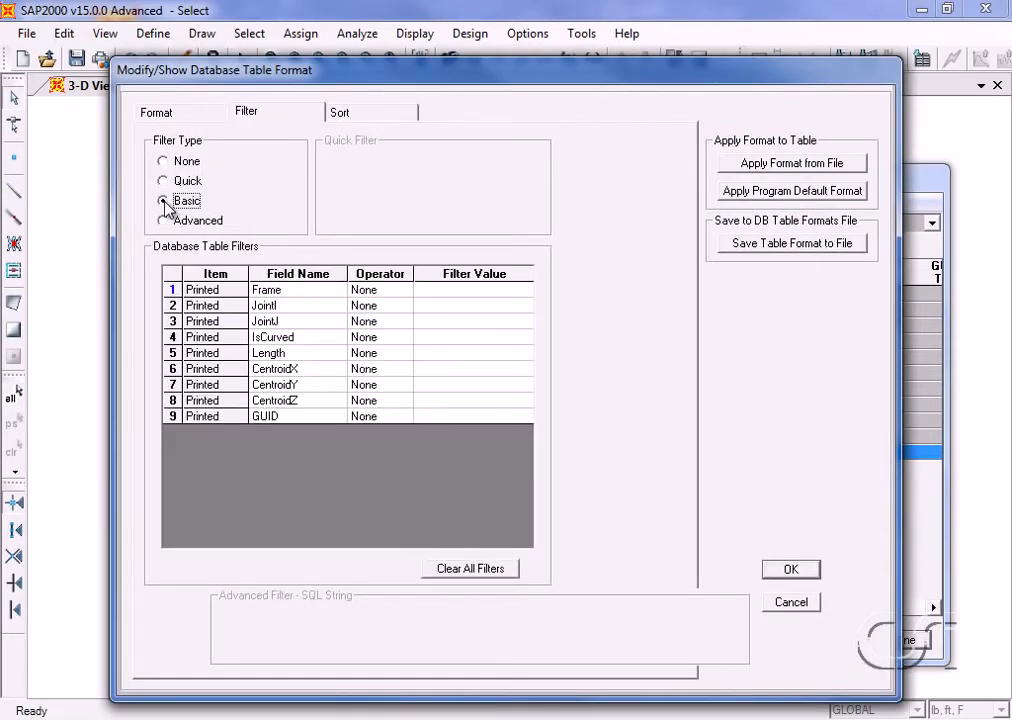
left_click(362, 371)
left_click(362, 372)
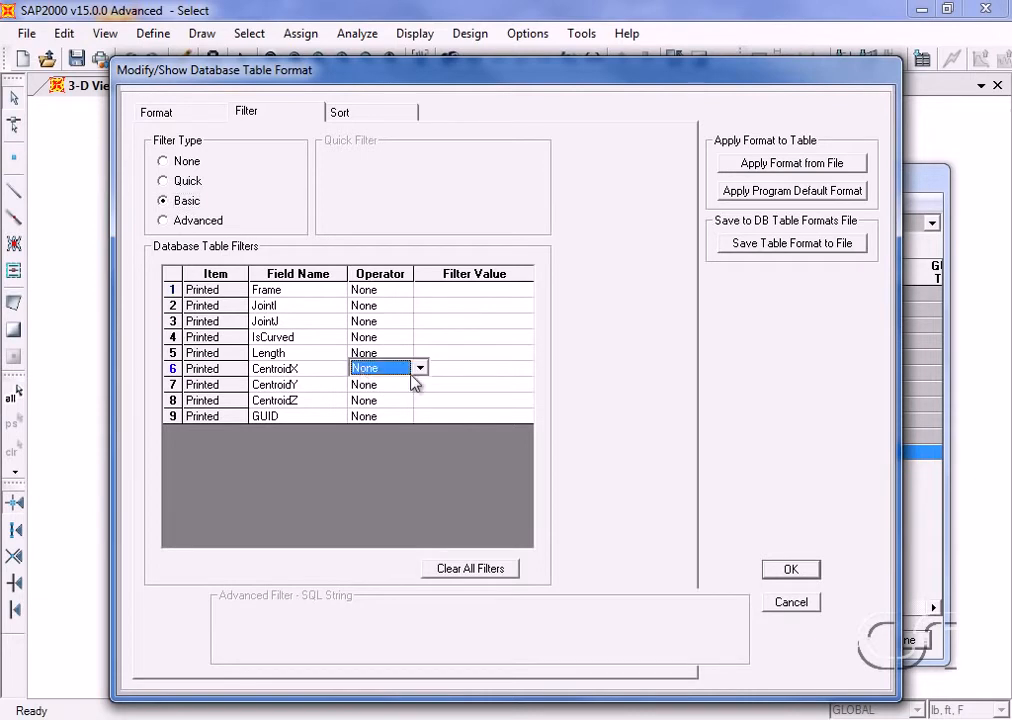
left_click(421, 369)
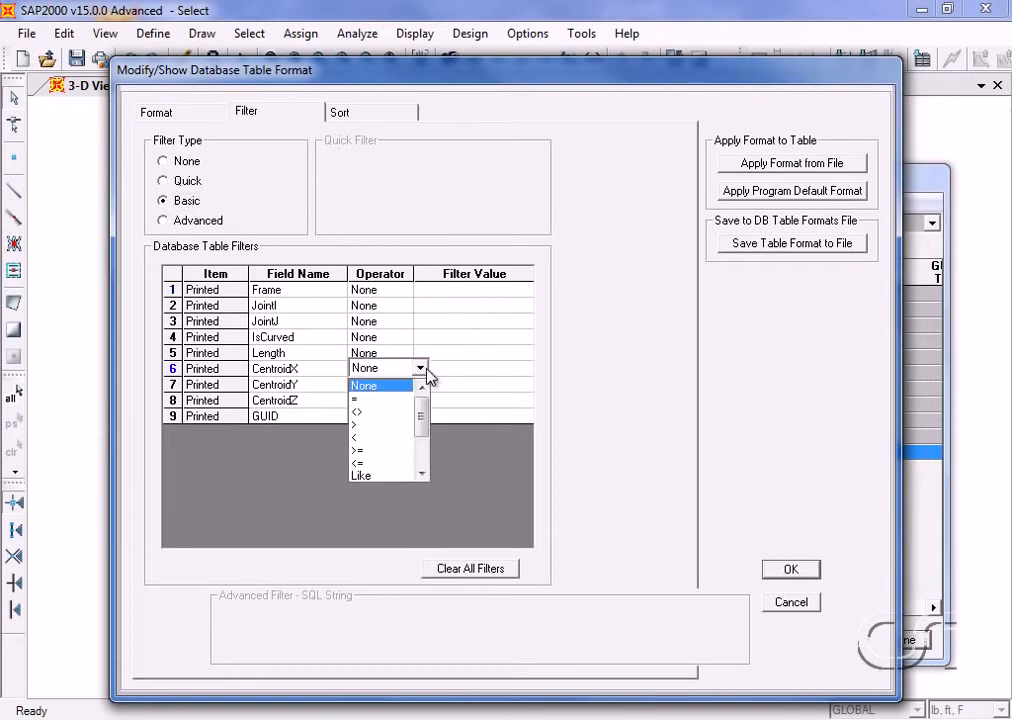
left_click(362, 451)
left_click(443, 370)
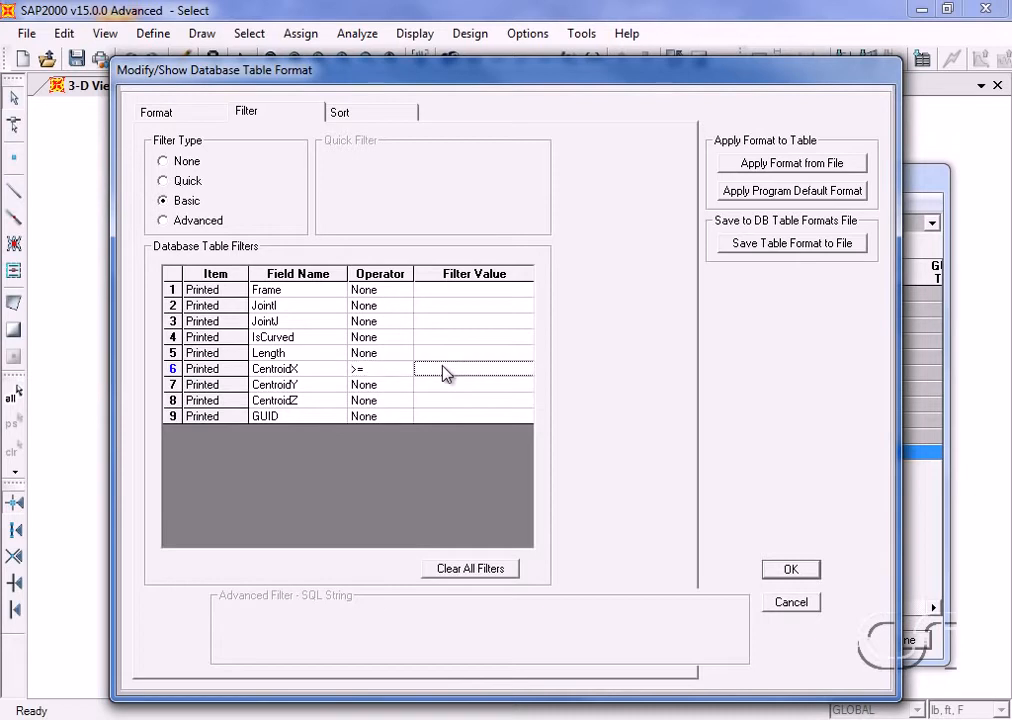
type("0")
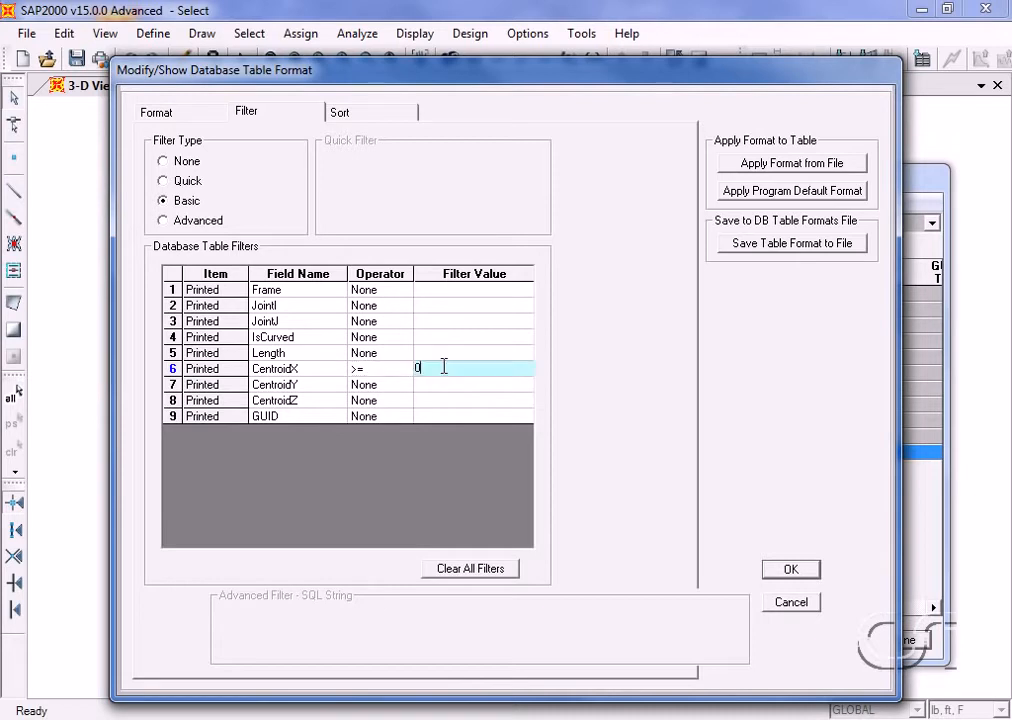
left_click(791, 570)
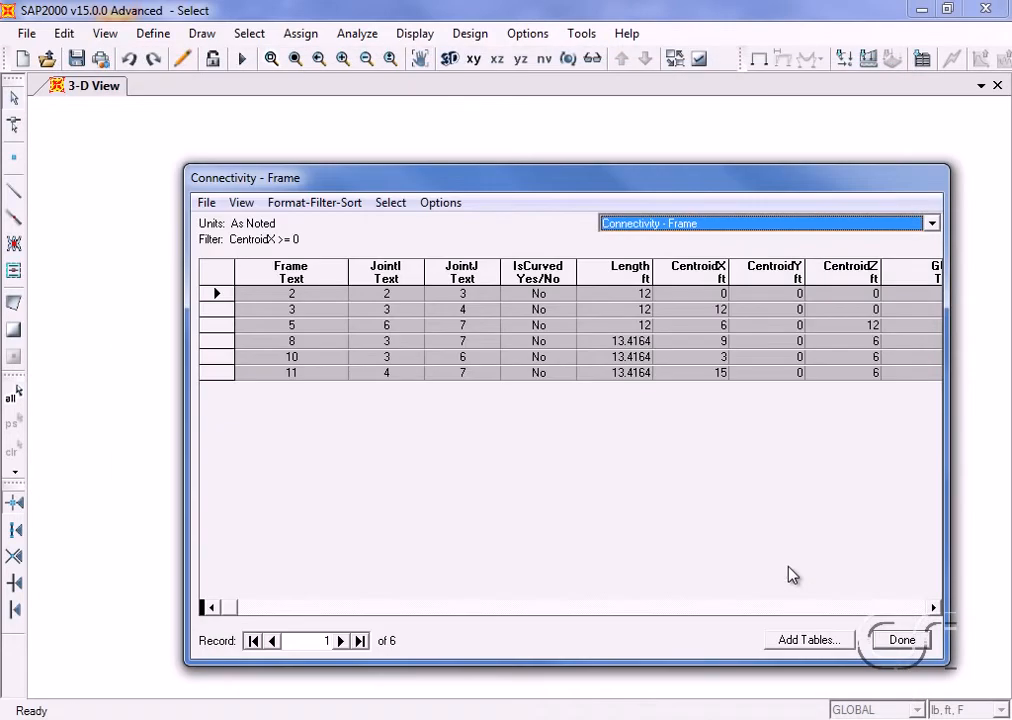
Select all frames in the filtered current table and finish the table-based selection.
left_click(391, 203)
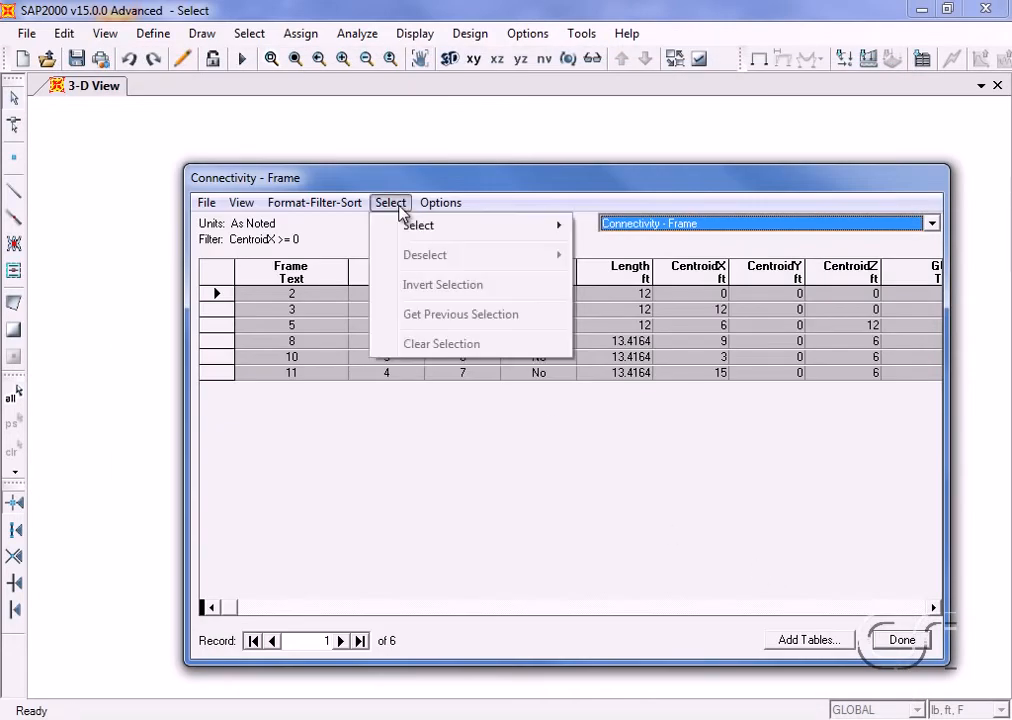
mouse_move(495, 226)
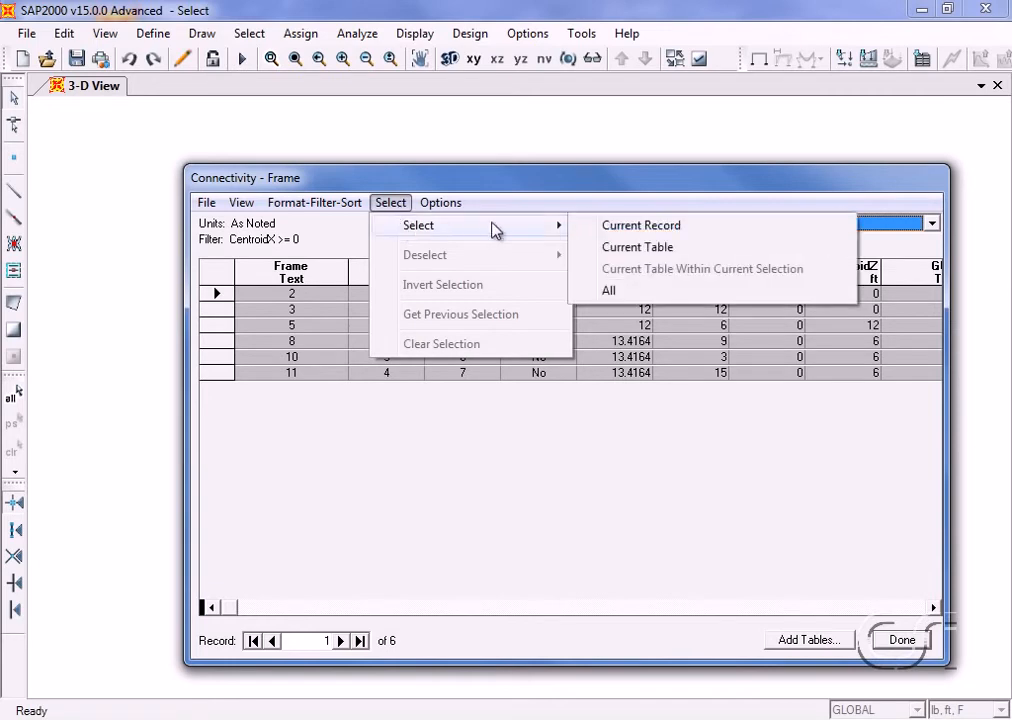
left_click(677, 248)
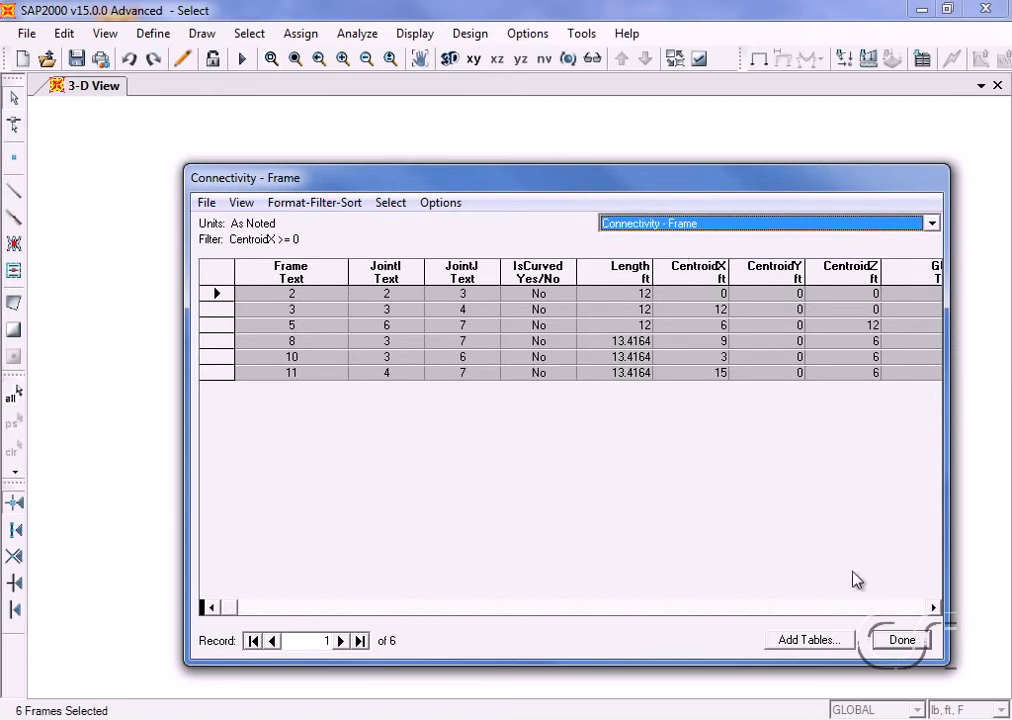
left_click(900, 640)
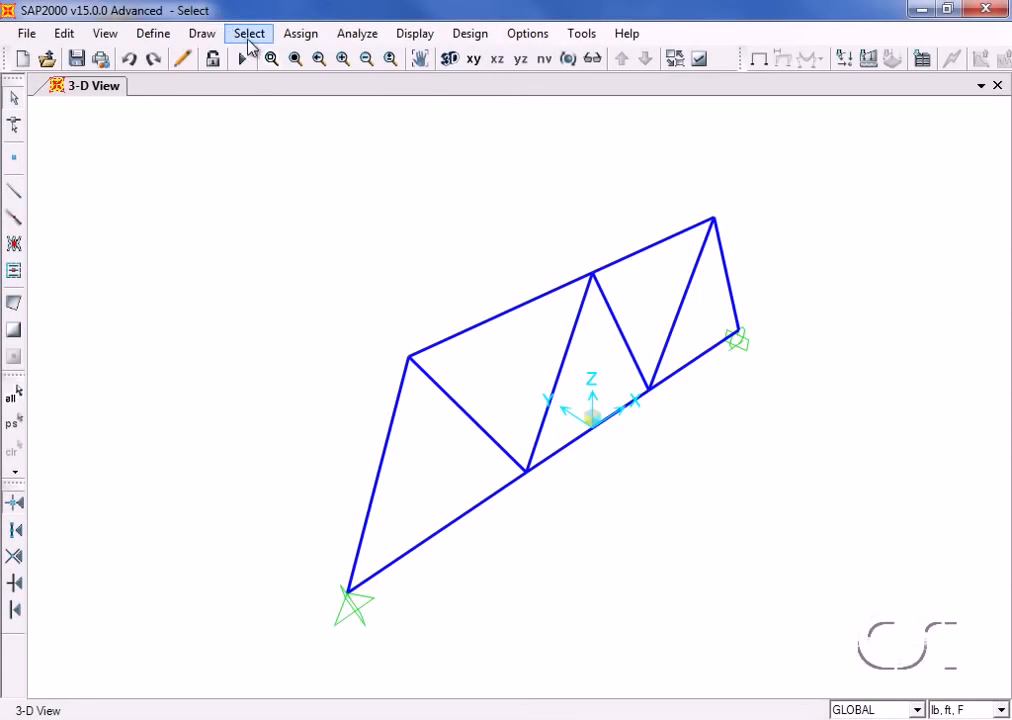
Restore the previous selection of frames and invert it.
left_click(249, 40)
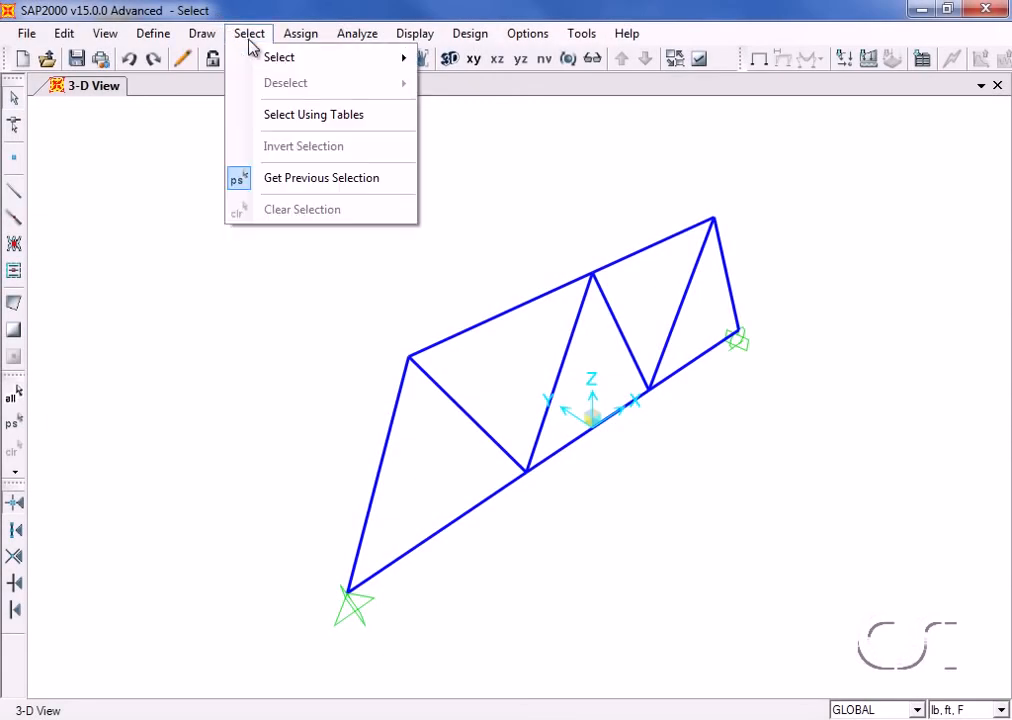
left_click(316, 180)
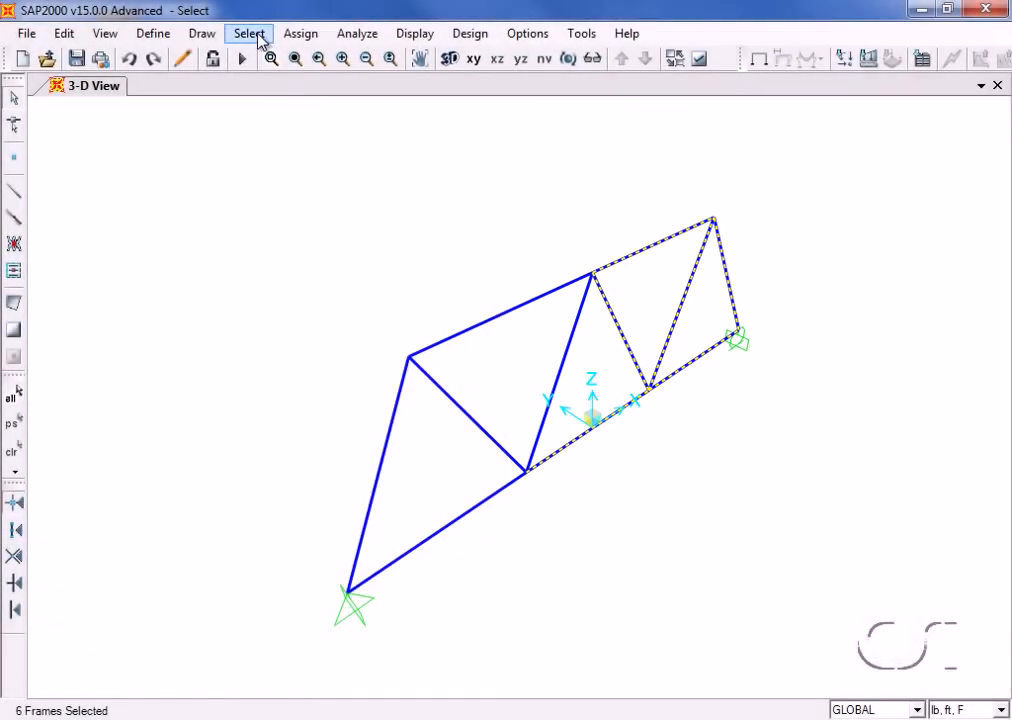
left_click(250, 34)
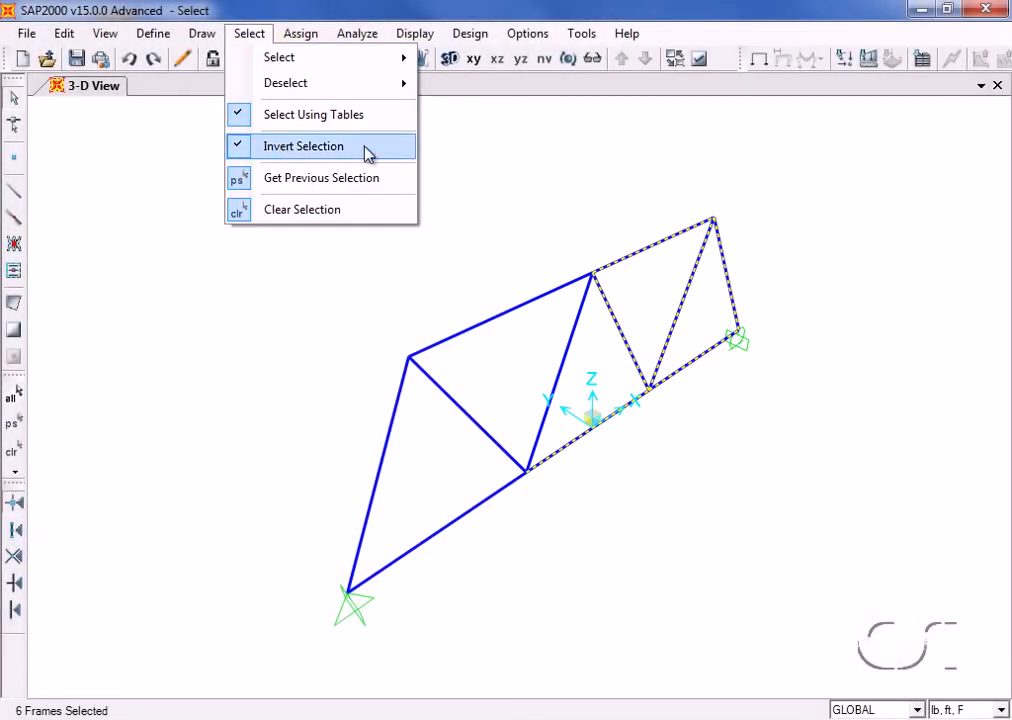
left_click(313, 148)
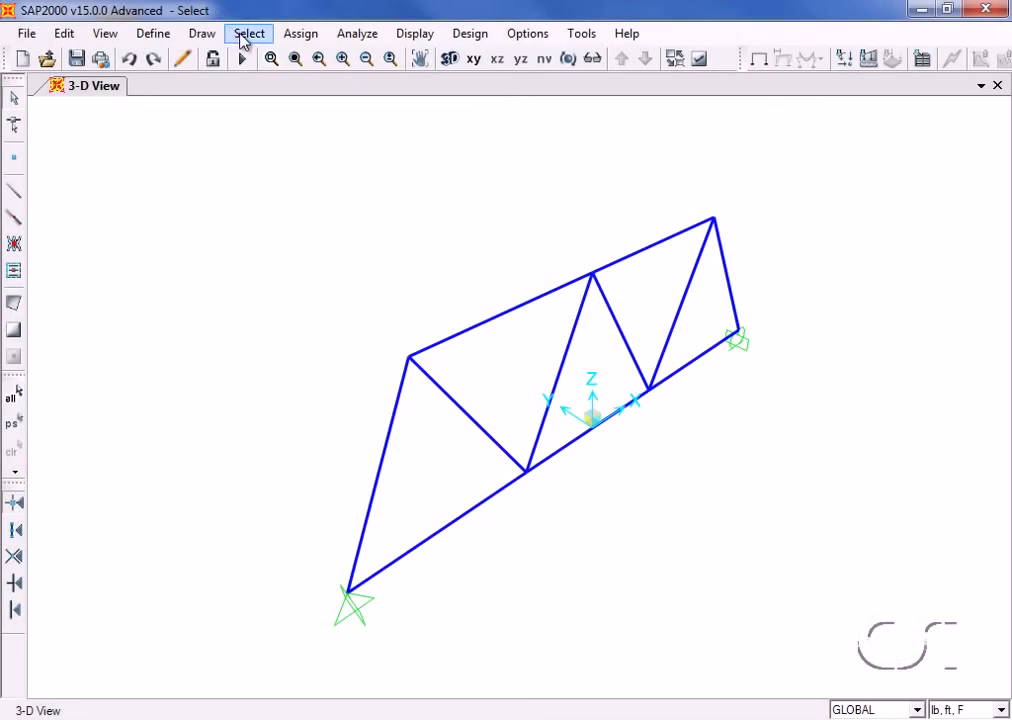
Select all objects in the truss model and clear the selection.
left_click(246, 35)
mouse_move(280, 62)
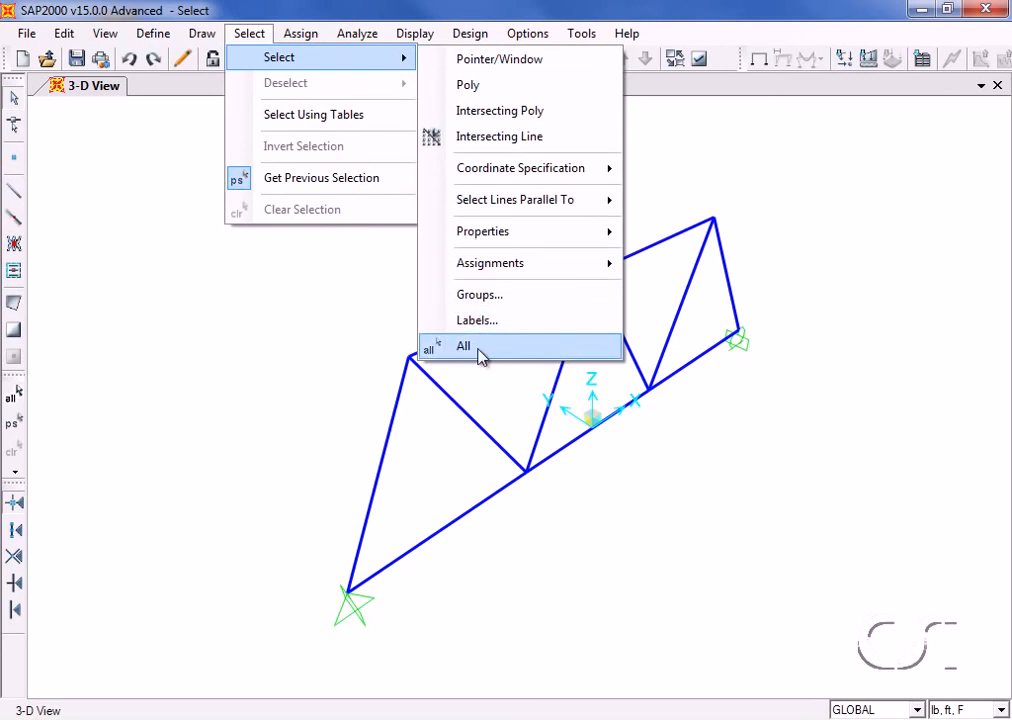
left_click(497, 358)
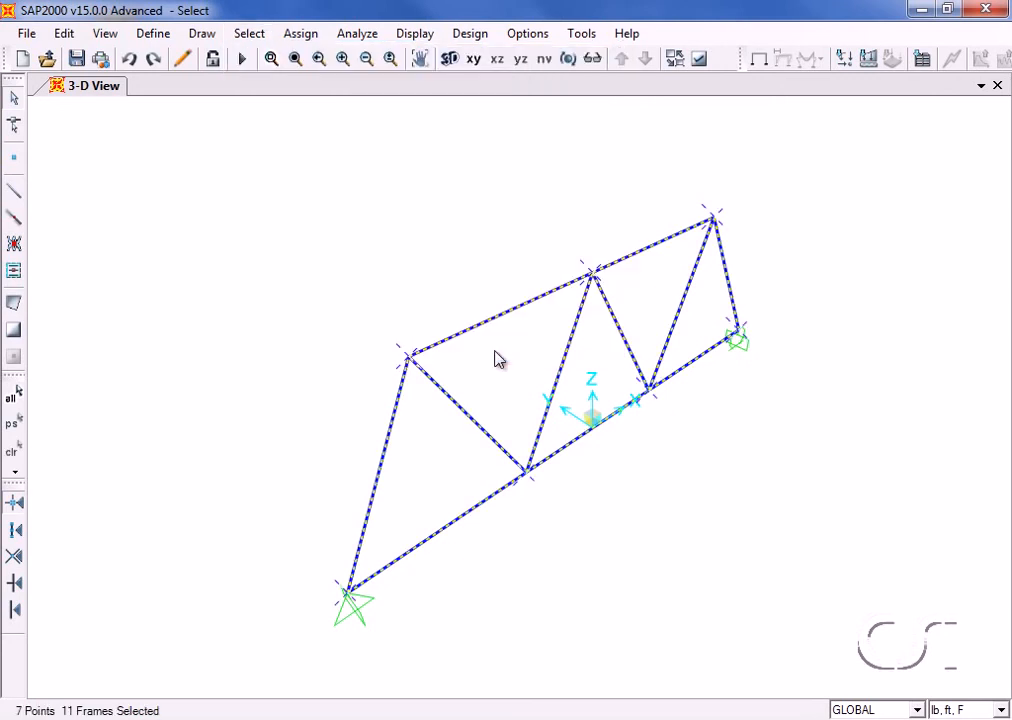
left_click(266, 37)
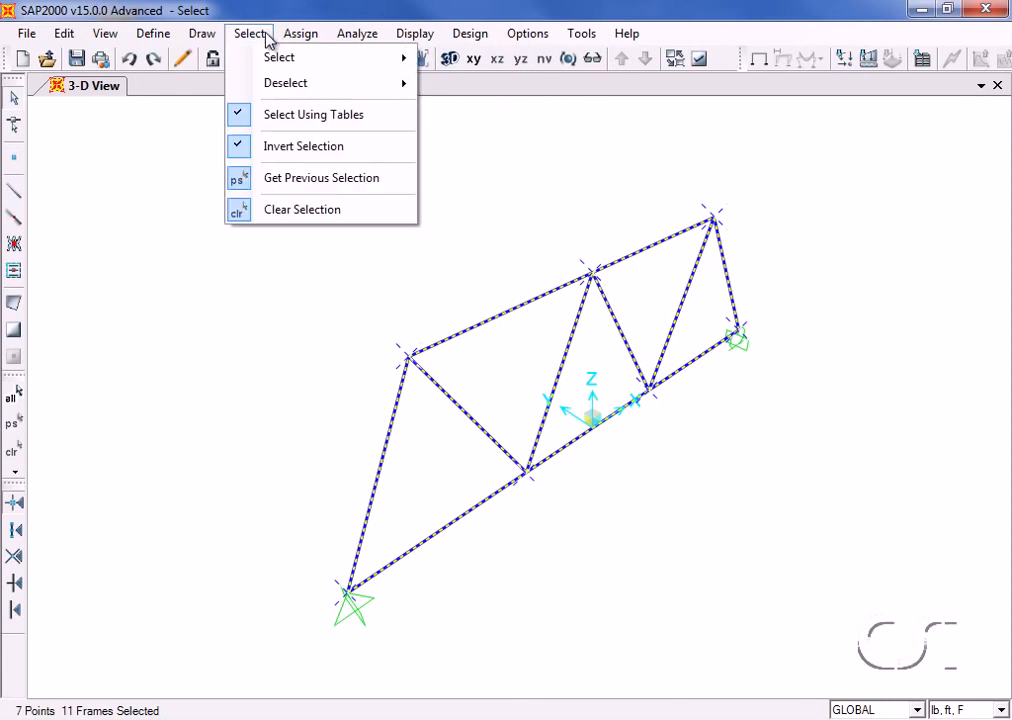
left_click(307, 210)
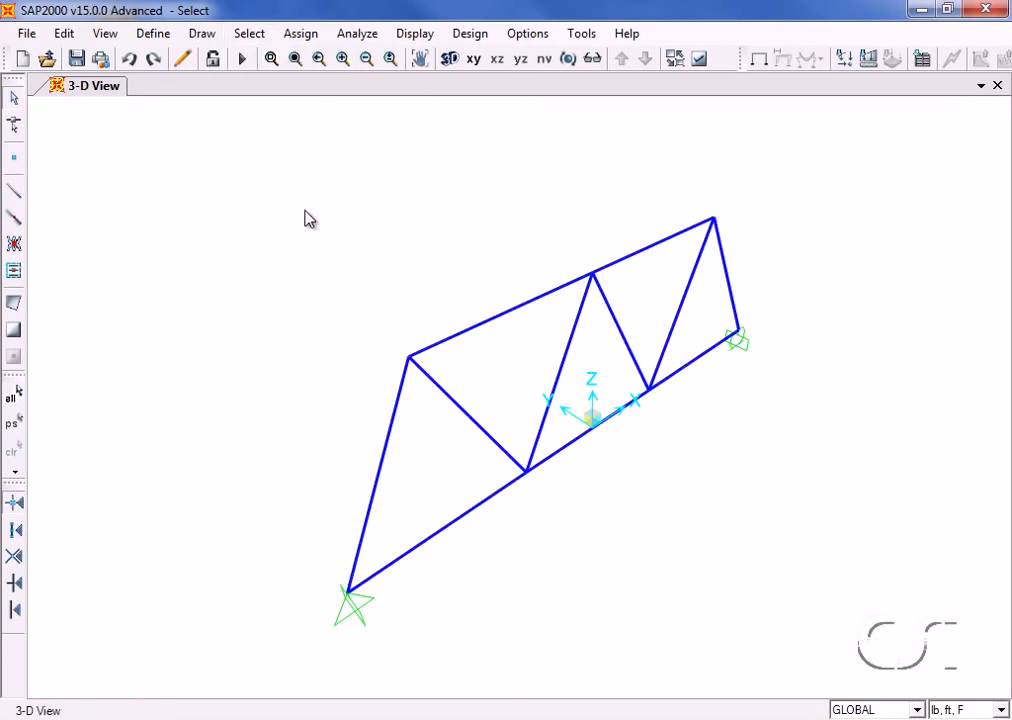